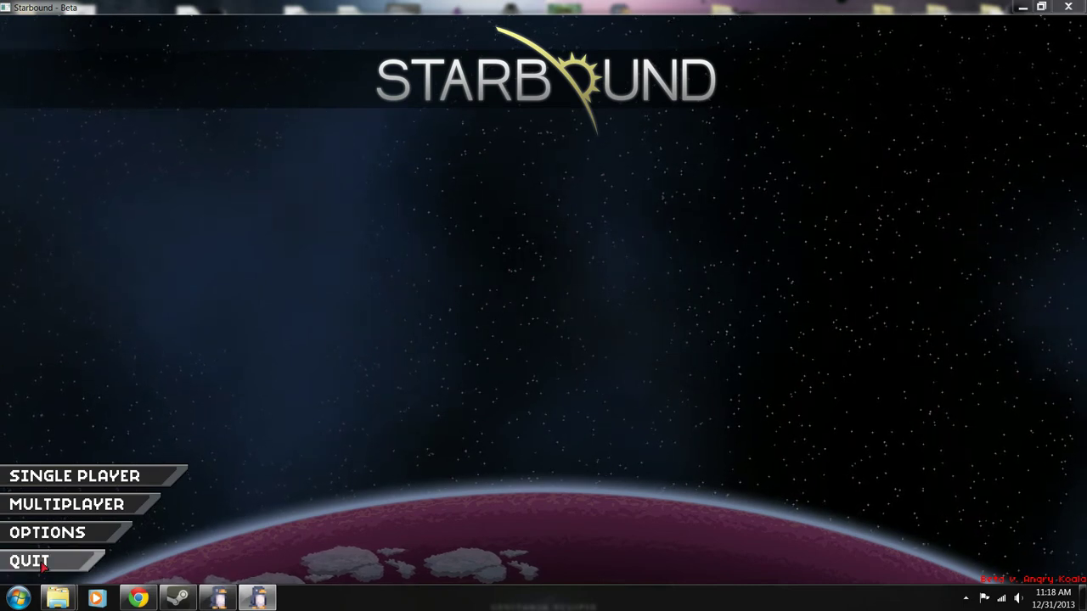
# Return through the browser history to the Google results and reopen madtulip's Spaceships mod page.
pyautogui.moveTo(139, 598)
pyautogui.click(287, 451)
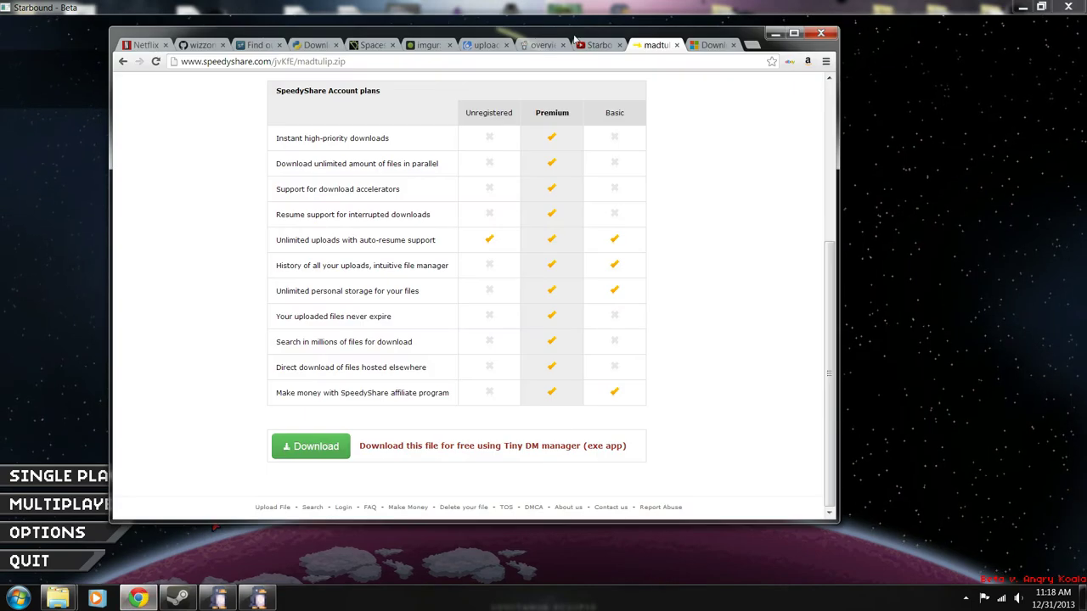
pyautogui.click(123, 63)
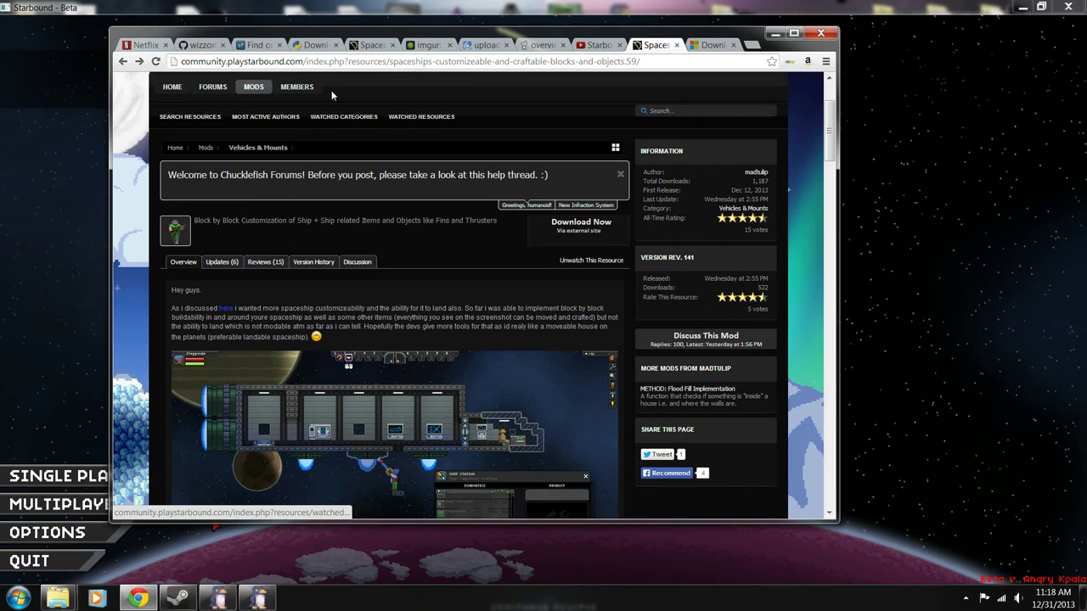
pyautogui.click(124, 62)
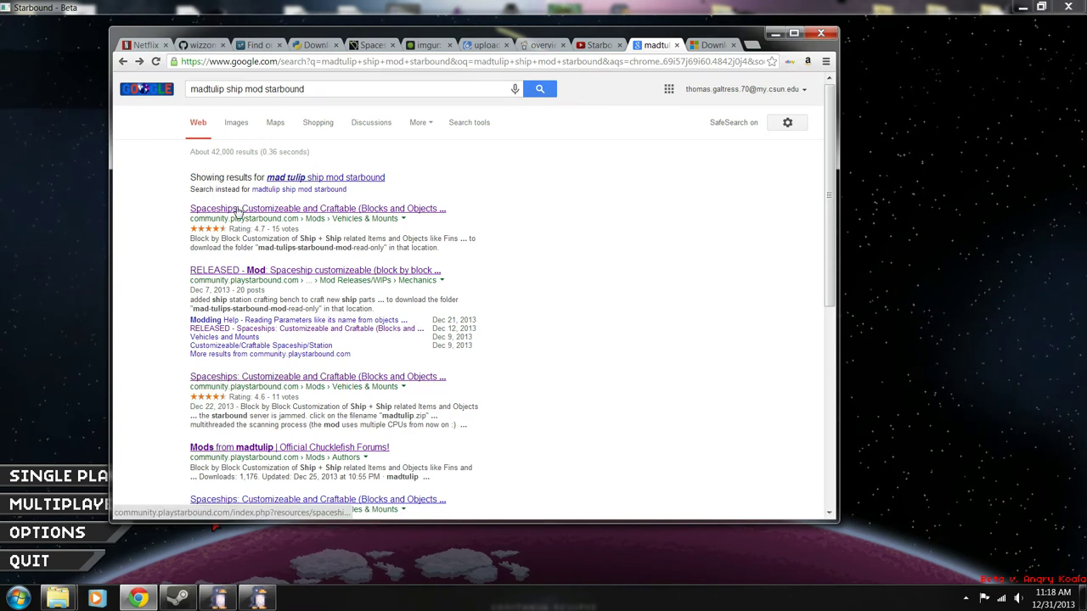
pyautogui.click(292, 209)
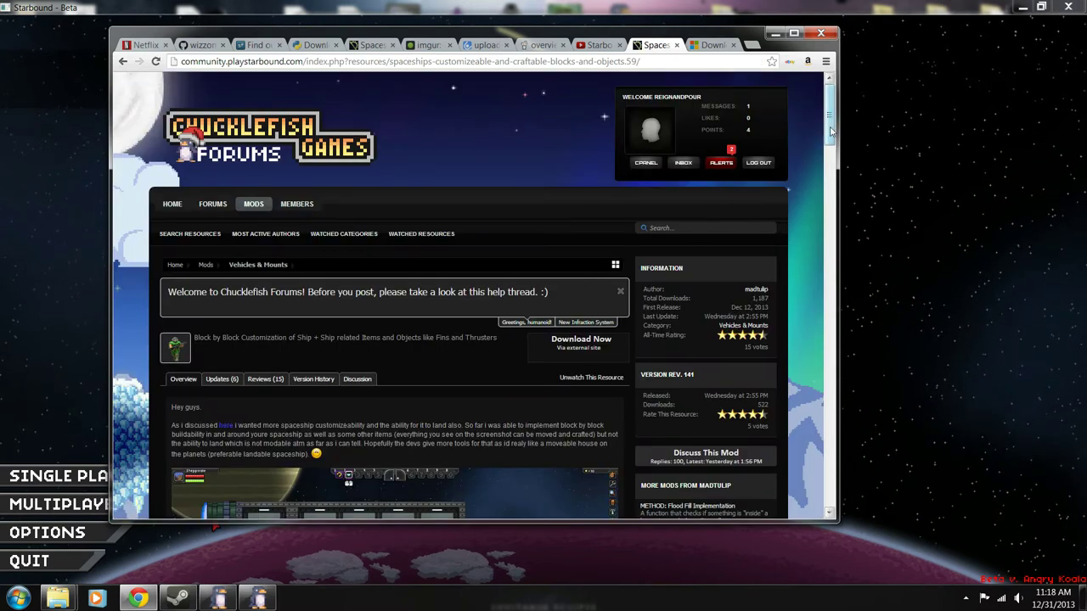
# Scroll the Spaceships mod page and follow its Download Now link to the SpeedyShare madtulip.zip page.
pyautogui.moveTo(834, 134); pyautogui.dragTo(835, 162)
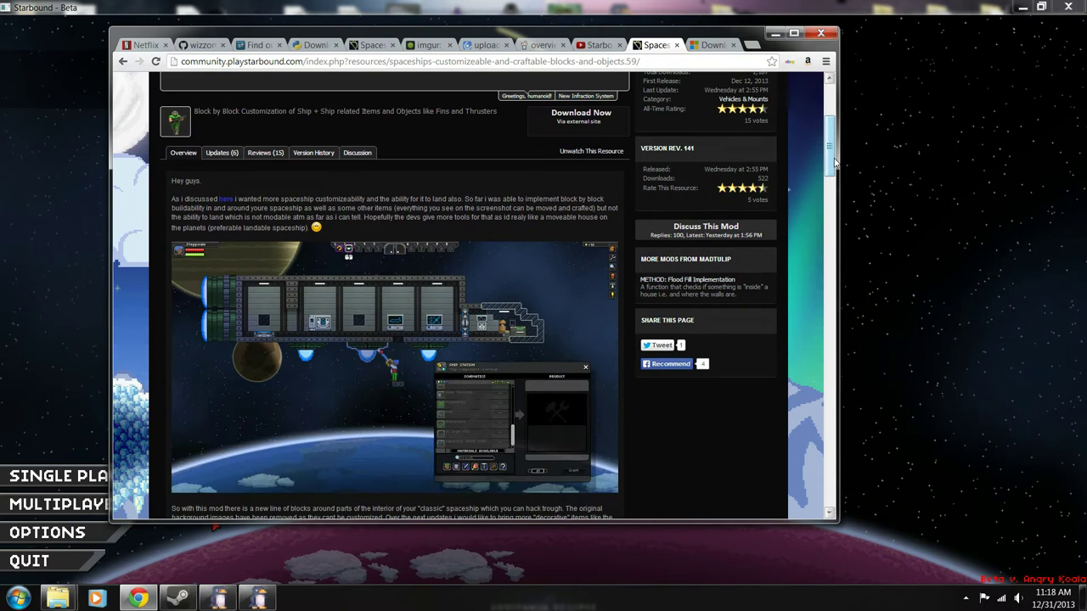
pyautogui.scroll(3, 766, 160)
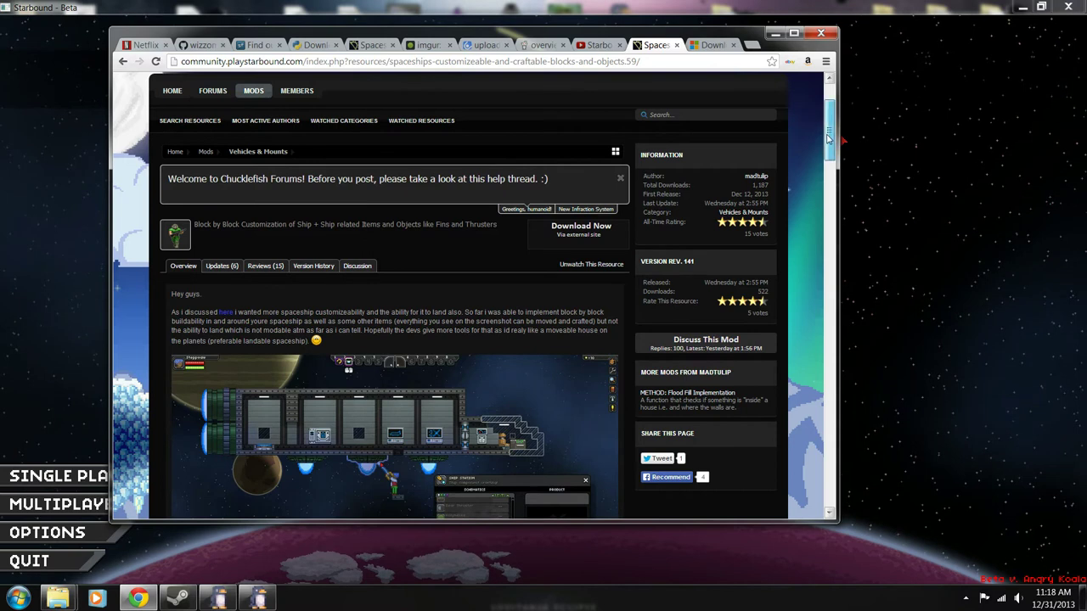
pyautogui.scroll(1, 828, 139)
pyautogui.scroll(-1, 828, 139)
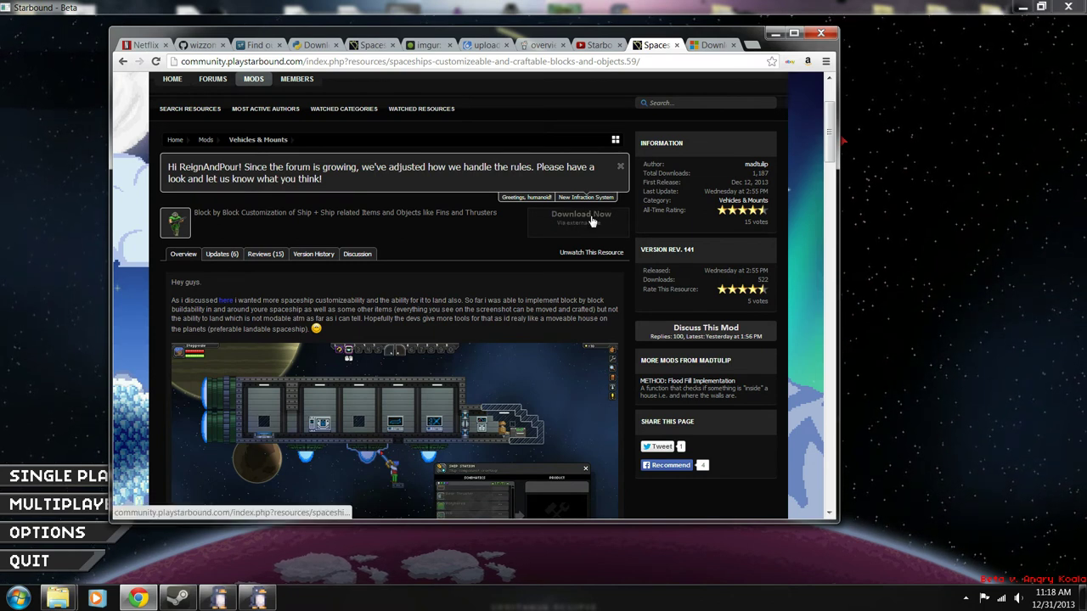
pyautogui.click(586, 218)
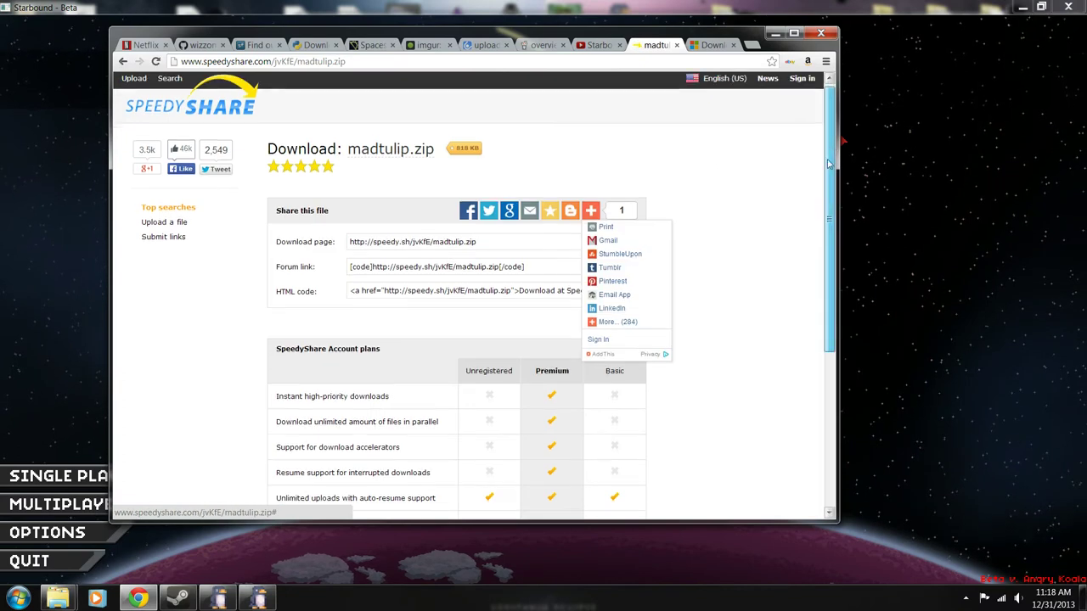
# Scroll down to the madtulip.zip Download button, then minimize Chrome to reveal Starbound.
pyautogui.scroll(-3, 811, 341)
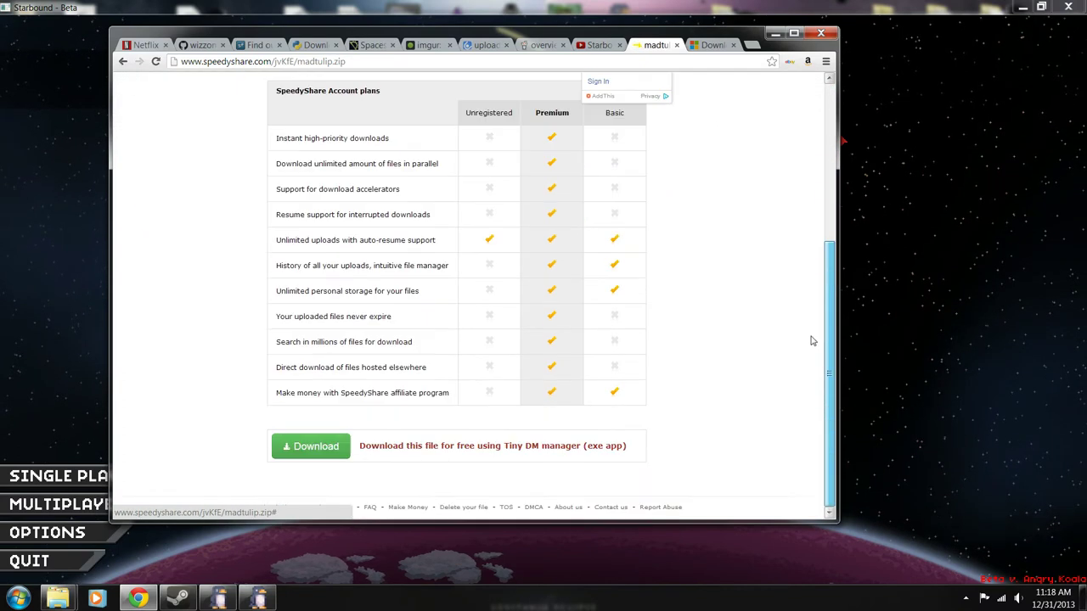
pyautogui.click(776, 33)
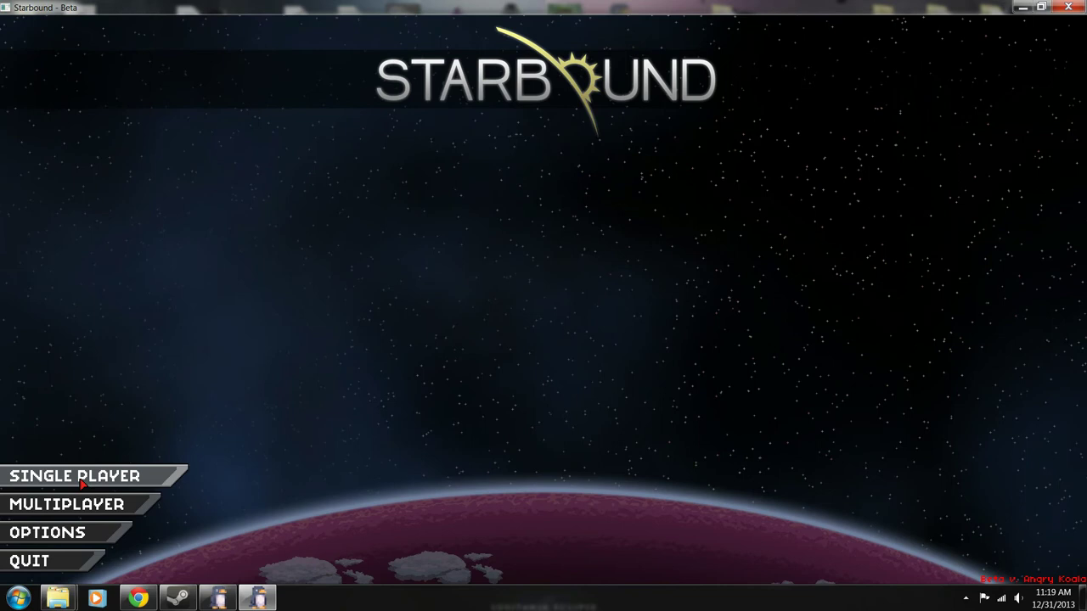
# Start a single-player game as the Wingclaw character.
pyautogui.click(113, 480)
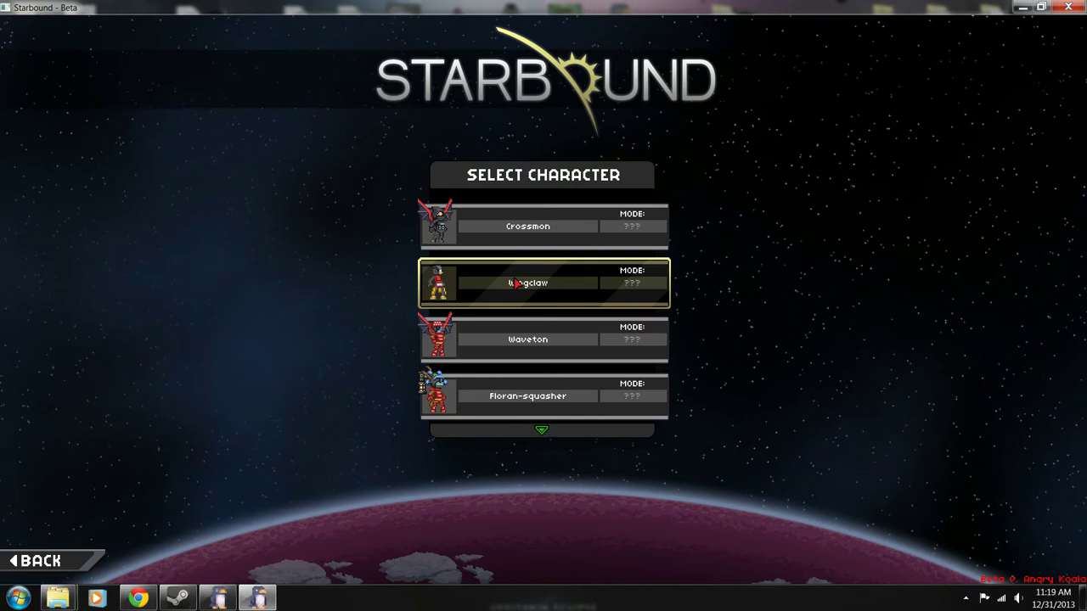
pyautogui.click(515, 284)
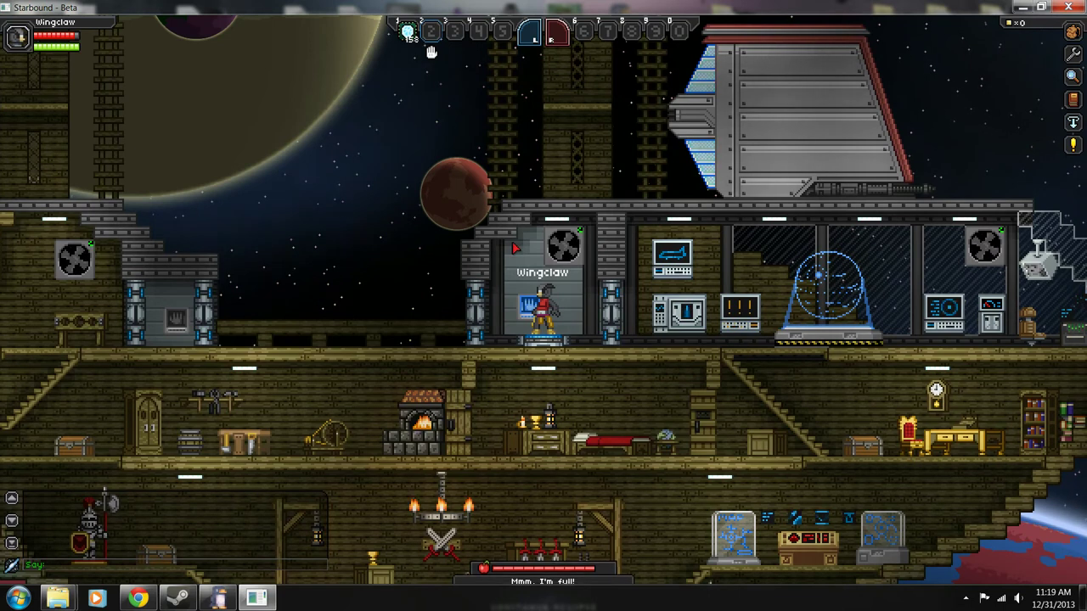
# Walk right off the teleporter across the ship and briefly toggle the inventory with I.
pyautogui.press('d')
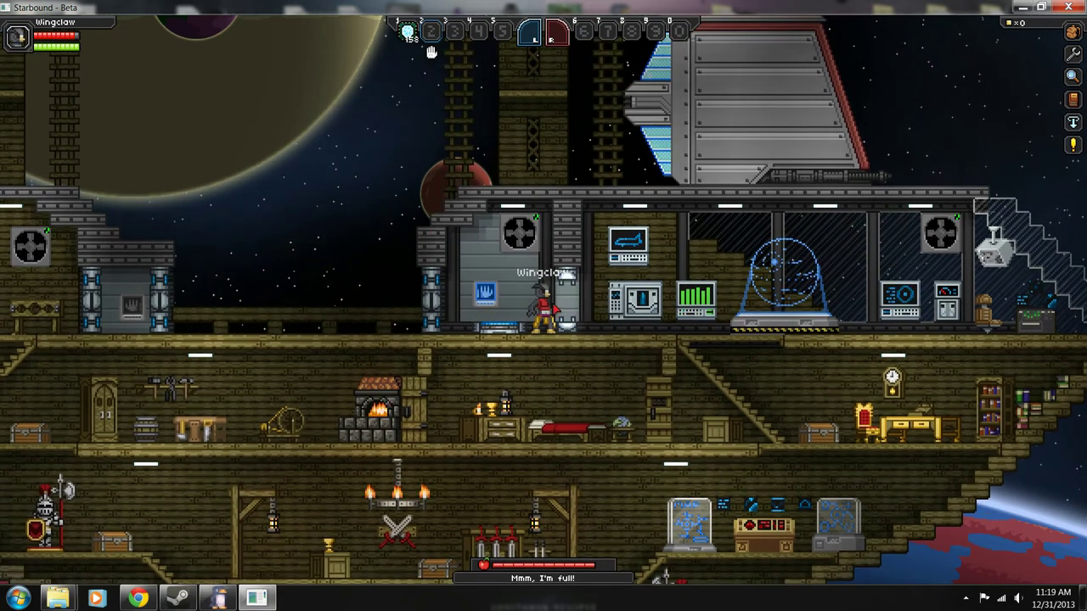
pyautogui.press('d')
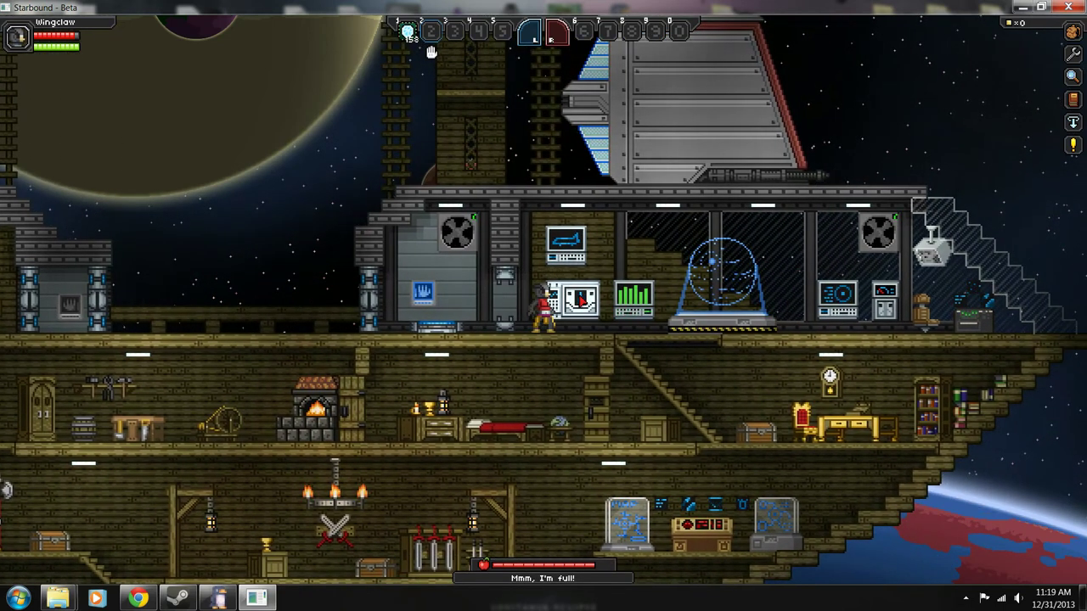
pyautogui.press('i')
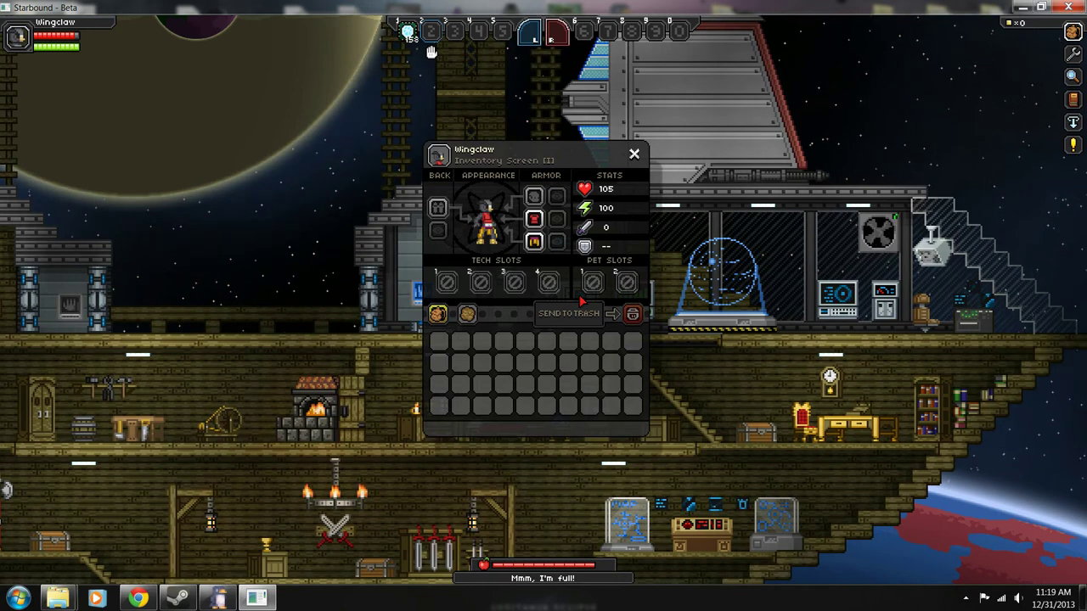
pyautogui.press('i')
# Walk back left to the storage locker and open the Shiplocker with E.
pyautogui.press('d')
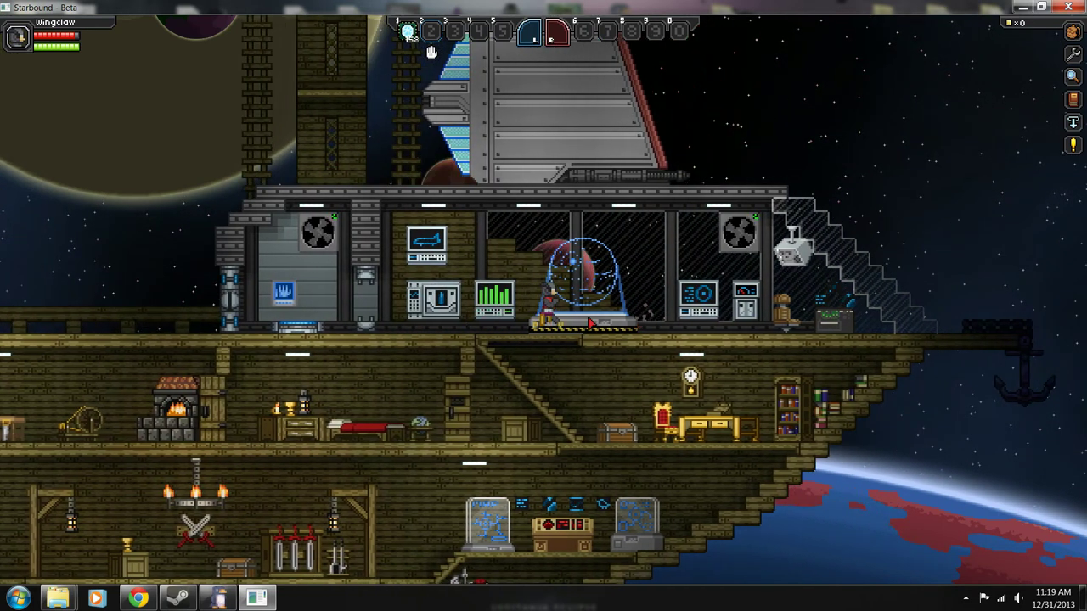
pyautogui.press('d')
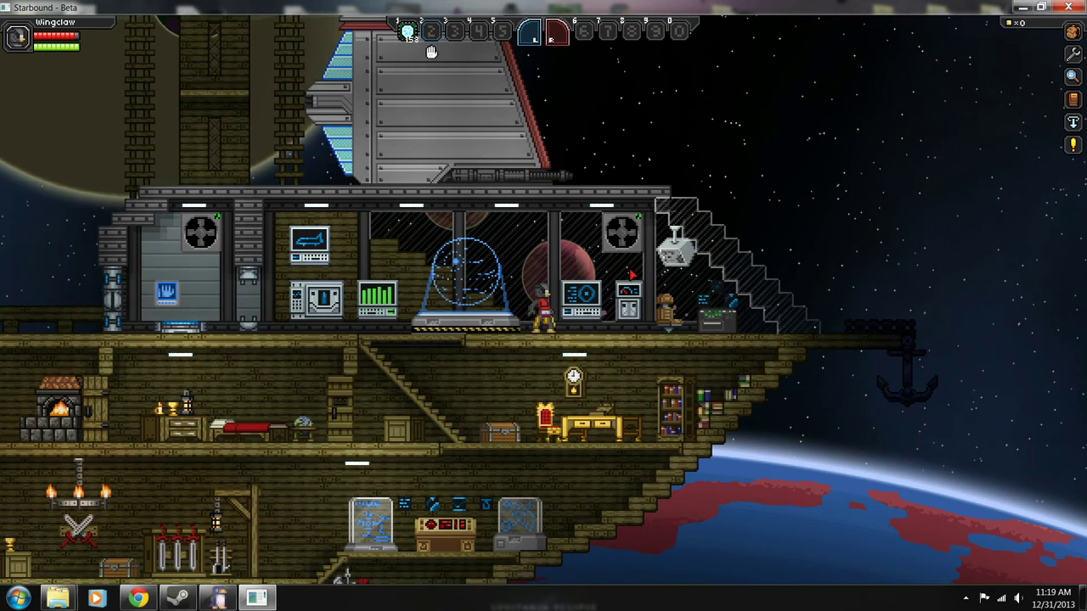
pyautogui.press('a')
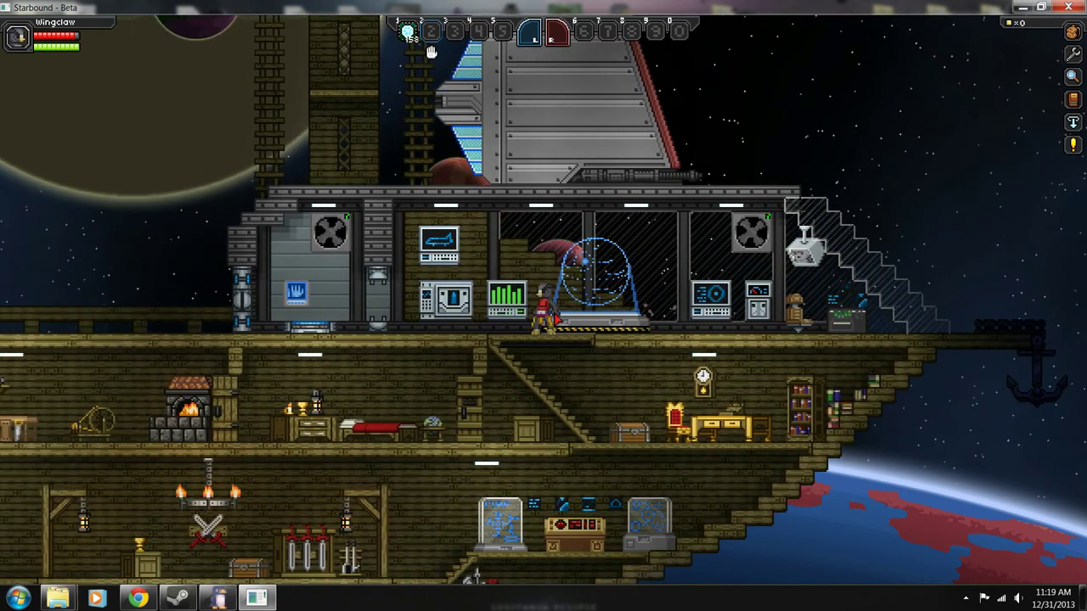
pyautogui.press('a')
pyautogui.press('e')
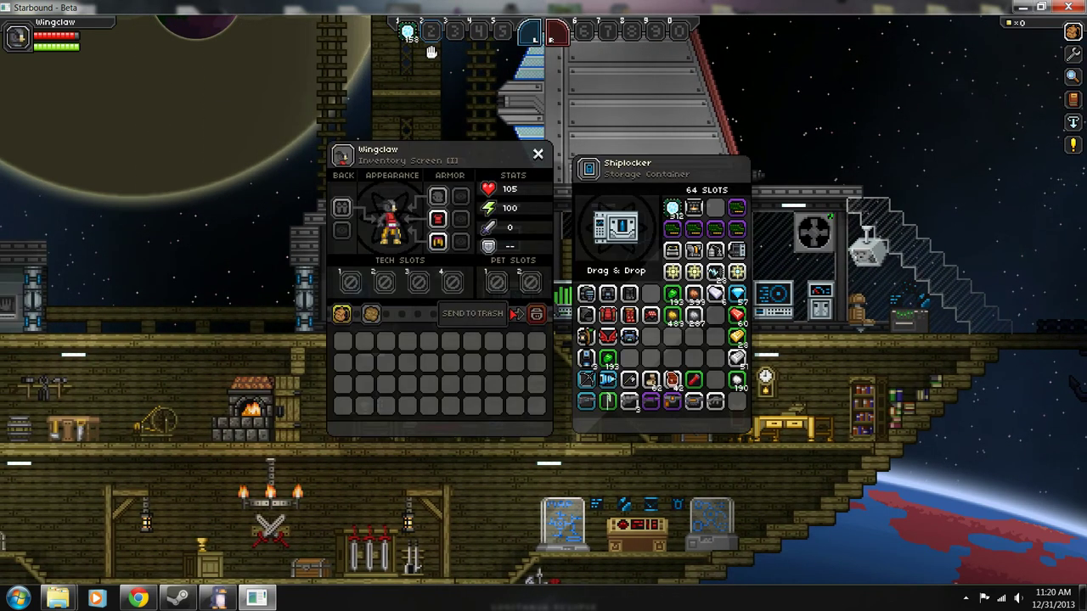
# Equip the Universalist's Helm, Techjacket, new pants, and the Lantern Stick on the back.
pyautogui.rightClick(586, 299)
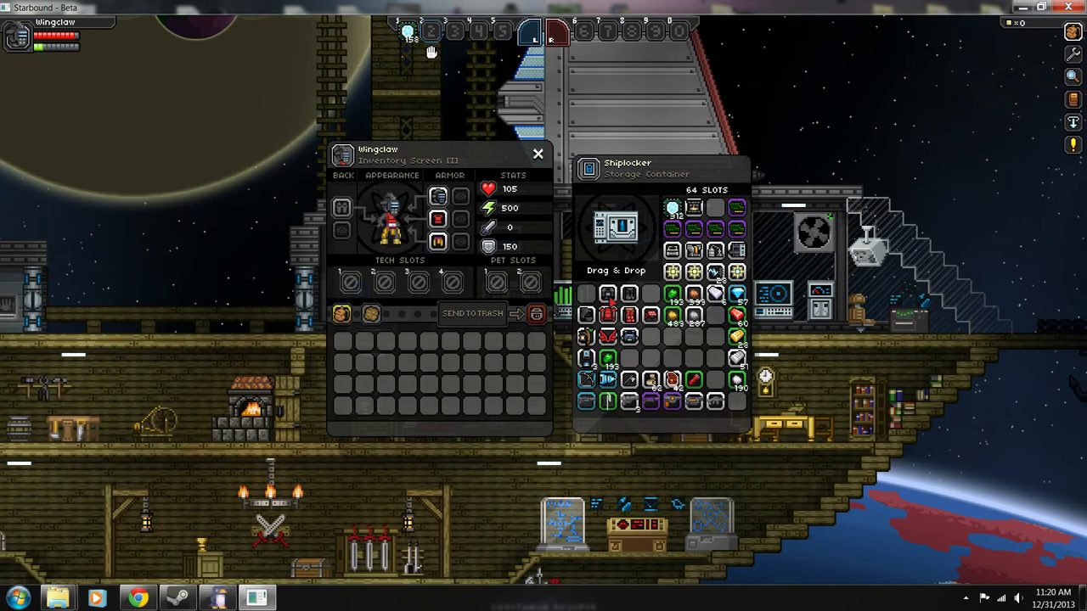
pyautogui.rightClick(629, 296)
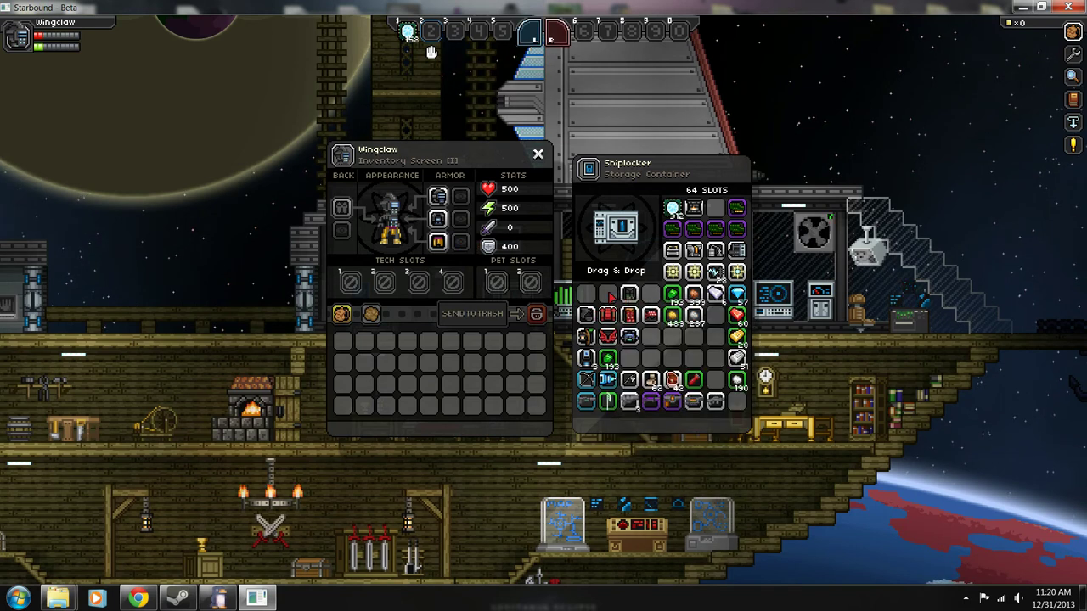
pyautogui.click(442, 253)
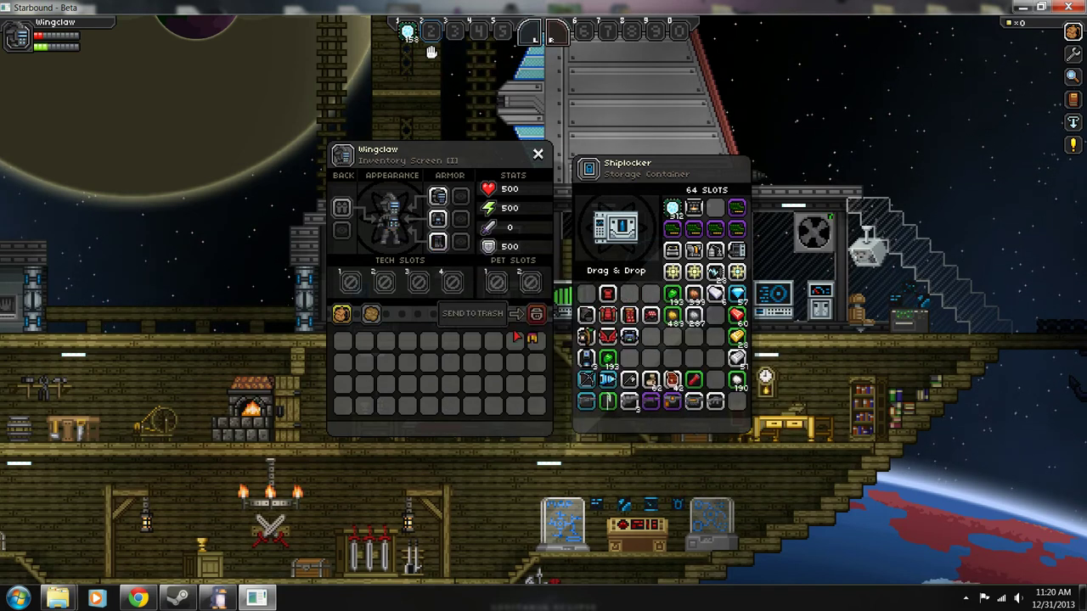
pyautogui.click(584, 337)
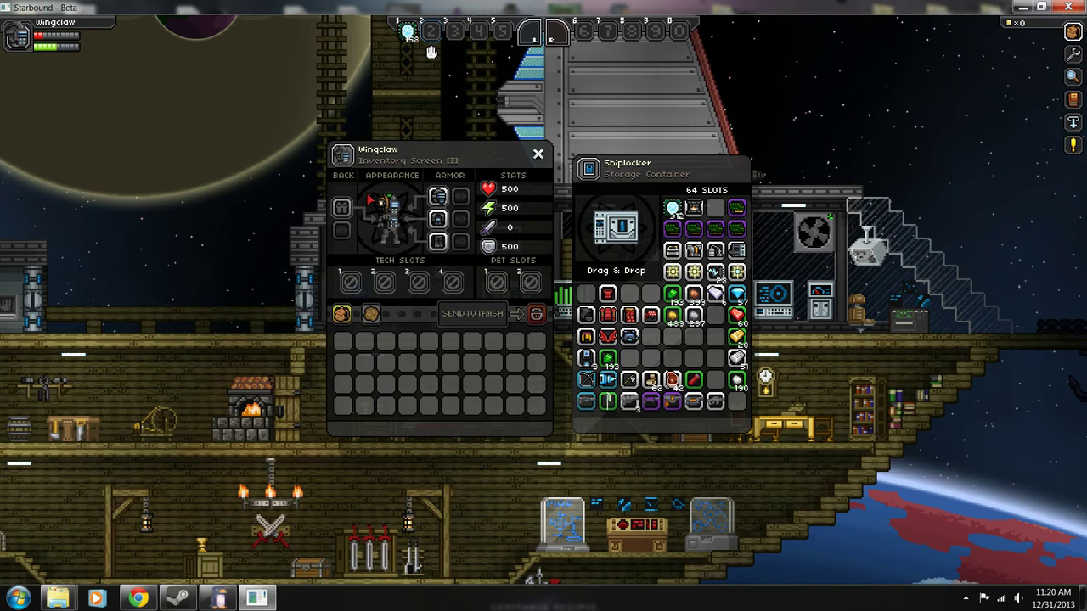
pyautogui.click(342, 207)
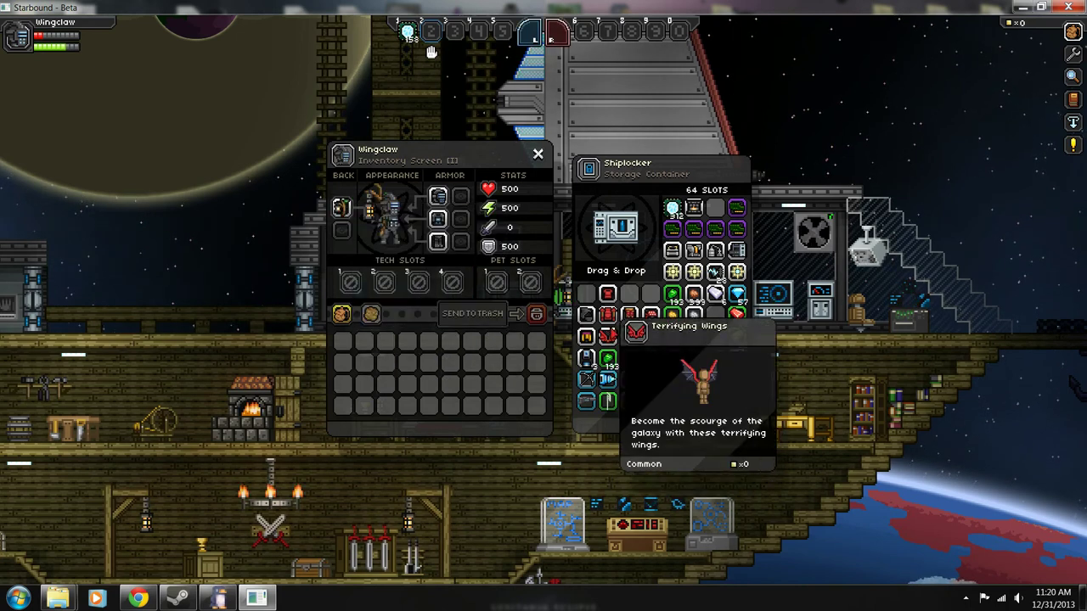
# Wear the Trailblazer's Chestpiece, Trailblazer's Leggings and the red helmet from storage.
pyautogui.click(608, 316)
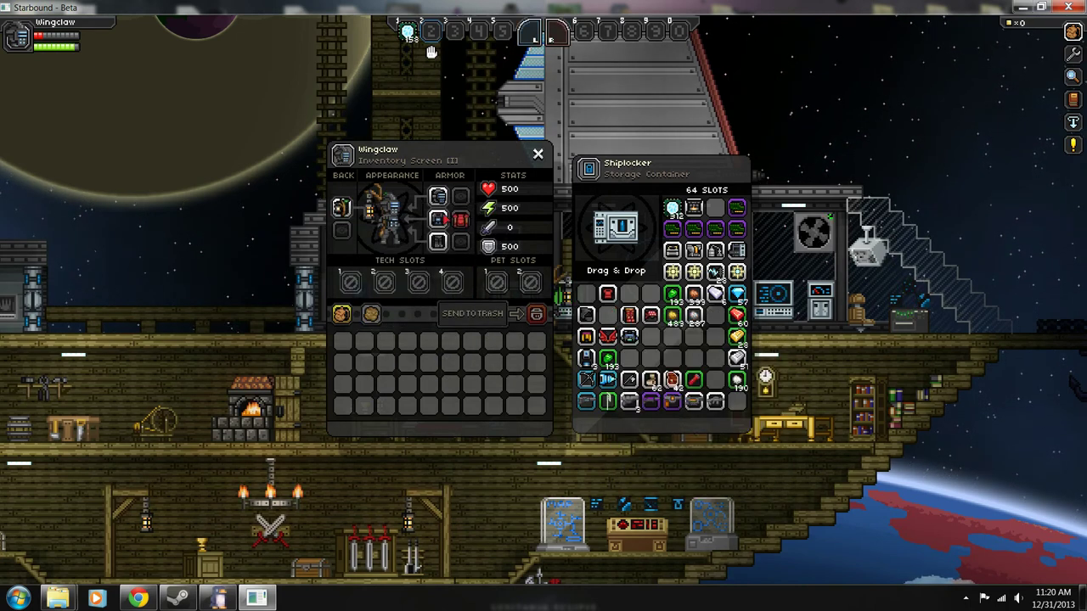
pyautogui.click(460, 219)
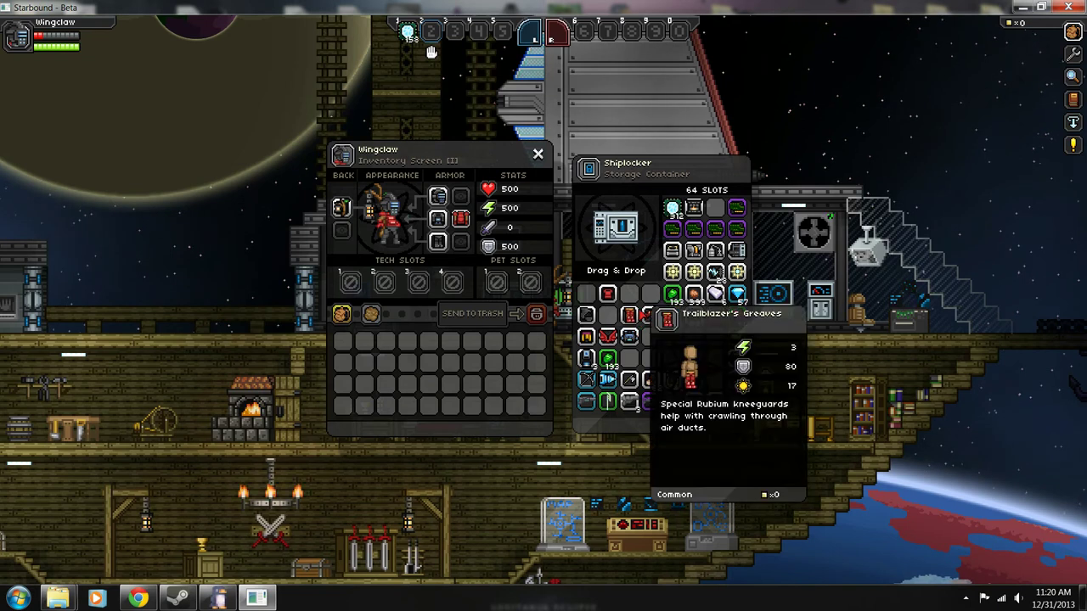
pyautogui.click(630, 316)
pyautogui.click(461, 241)
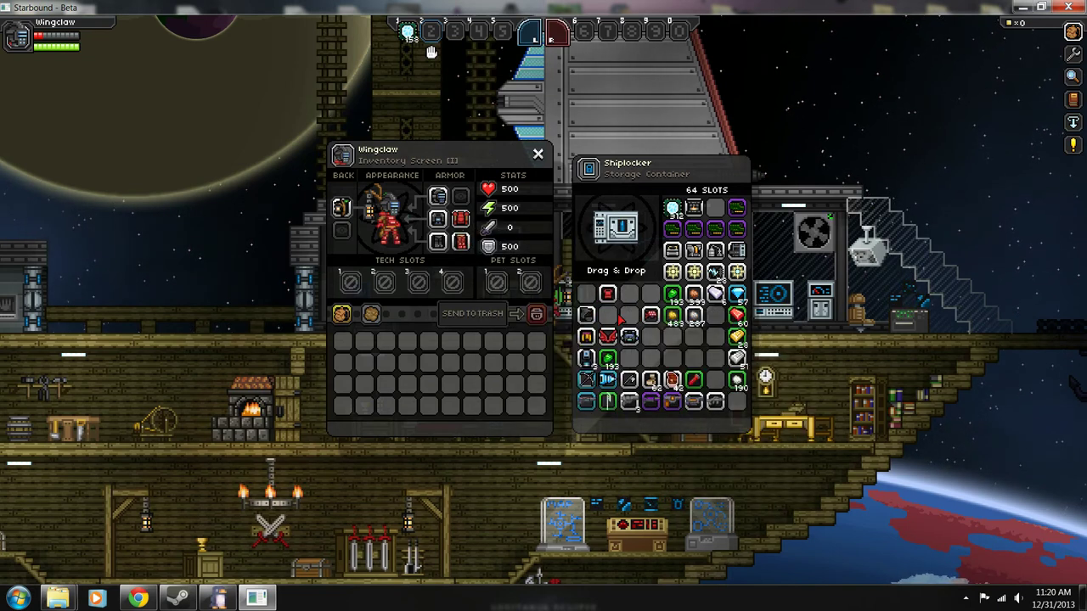
pyautogui.click(652, 317)
pyautogui.click(466, 197)
pyautogui.click(463, 197)
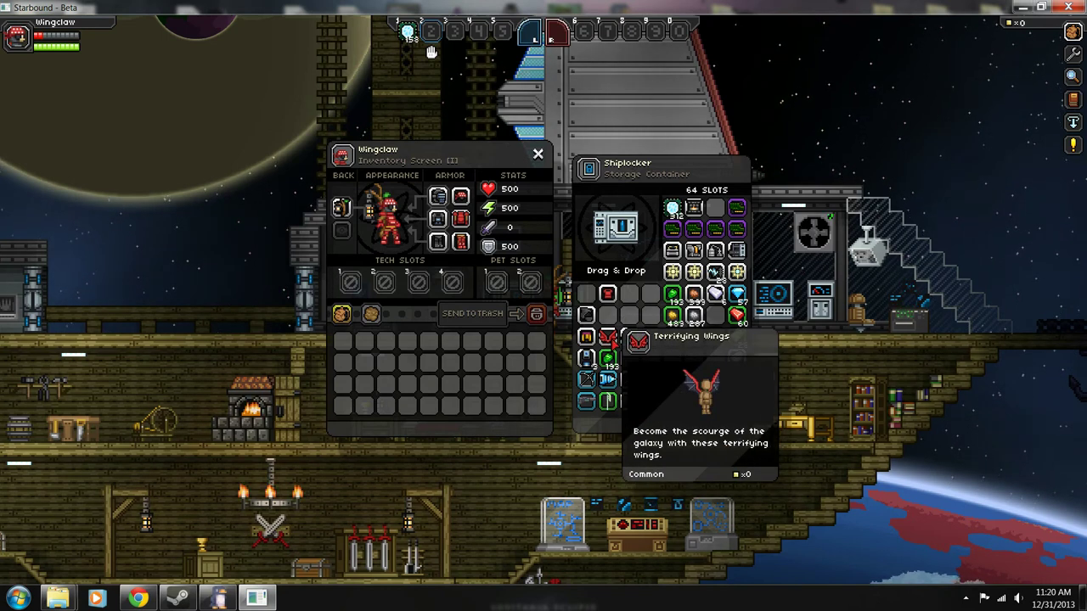
# Put on the Terrifying Wings and wield the Rapidgun instead of the Miss Thundererizer shotgun.
pyautogui.click(607, 338)
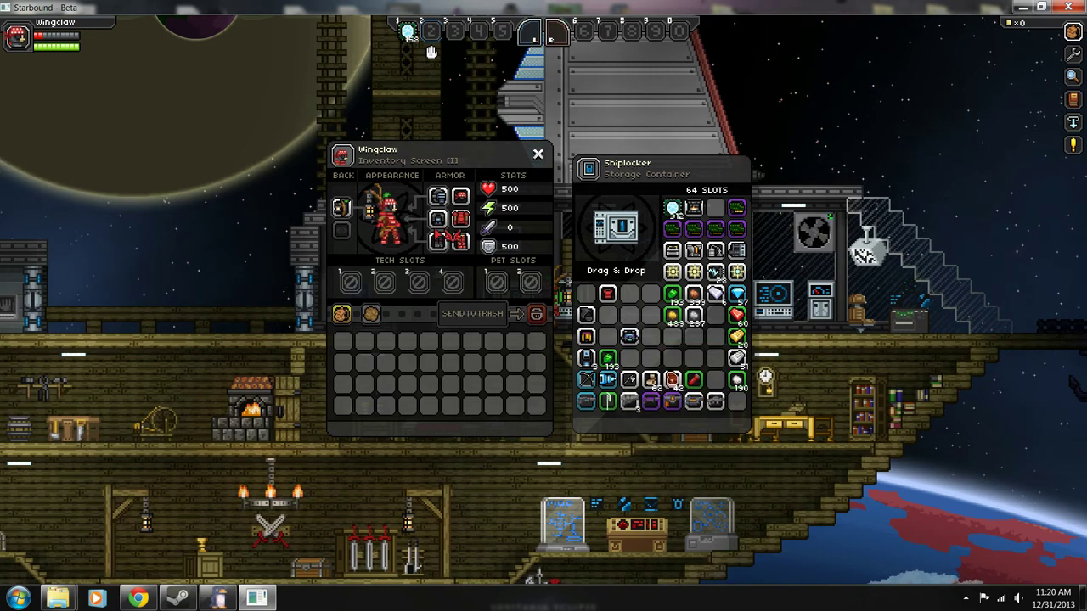
pyautogui.click(342, 229)
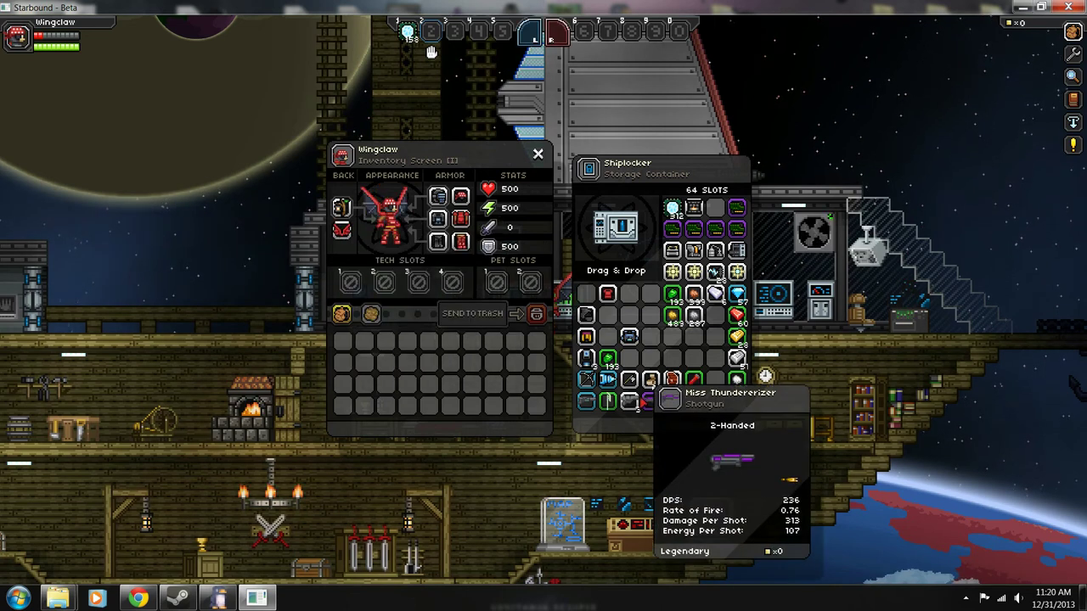
pyautogui.click(650, 399)
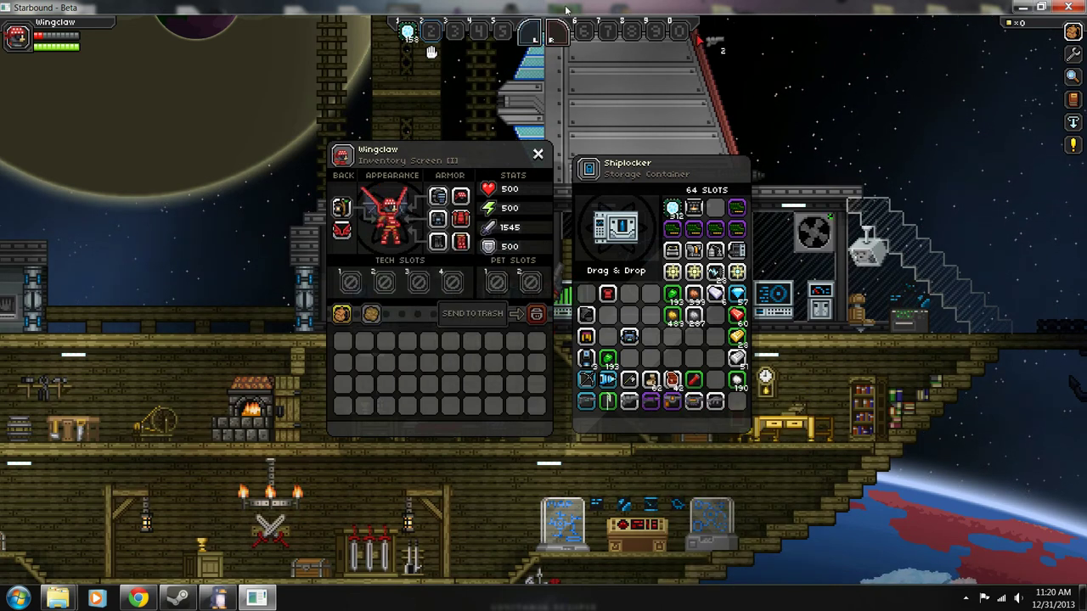
pyautogui.click(557, 32)
pyautogui.click(553, 32)
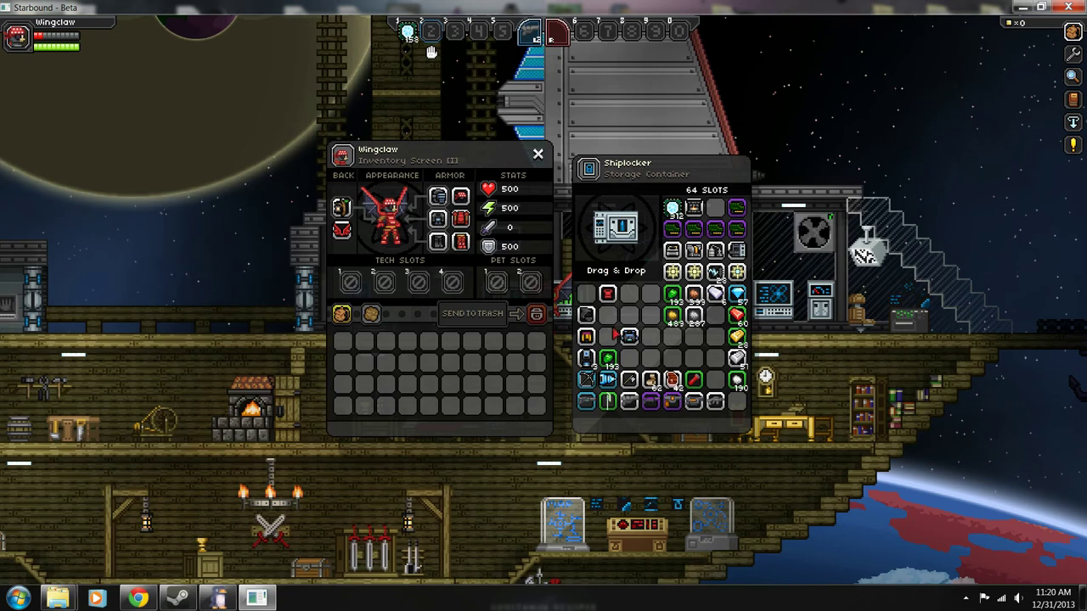
pyautogui.click(630, 402)
pyautogui.click(553, 32)
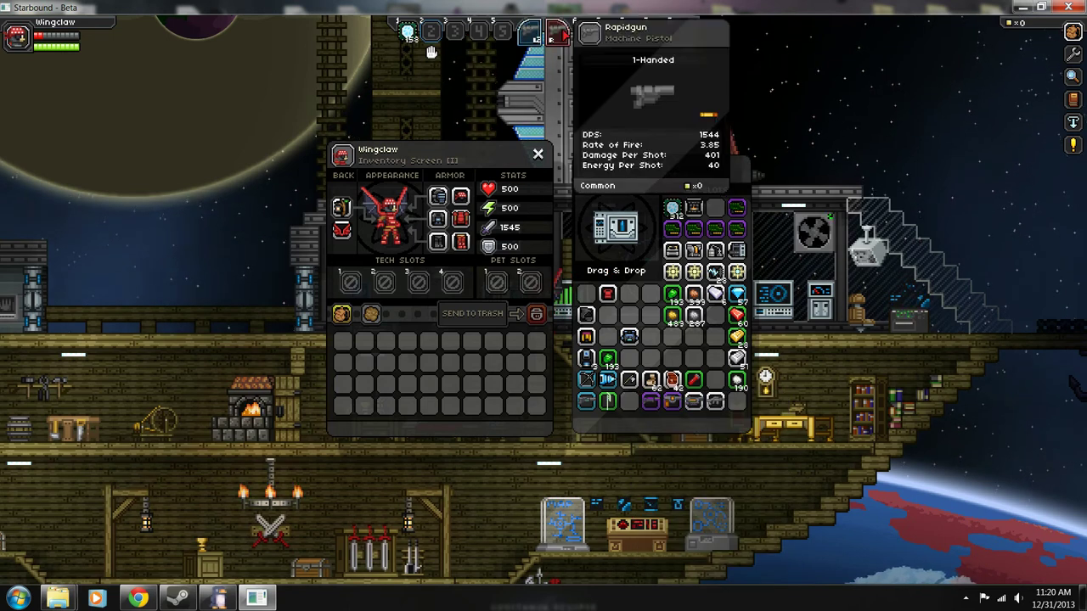
# Close the inventory and walk down and left through the lower deck's forge room.
pyautogui.press('Escape')
pyautogui.press('d')
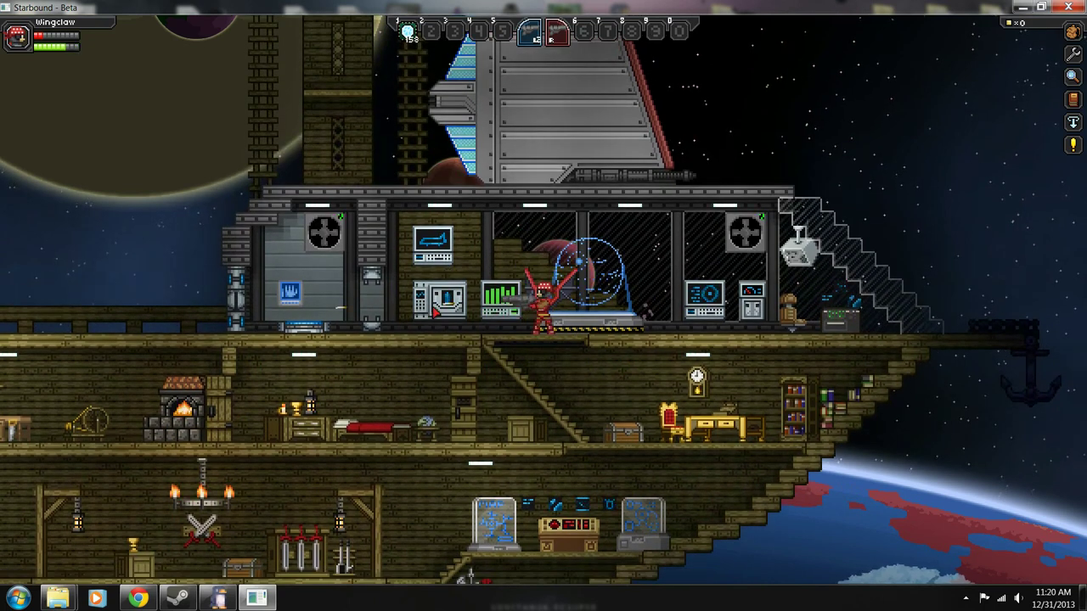
pyautogui.press('s')
pyautogui.press('s')
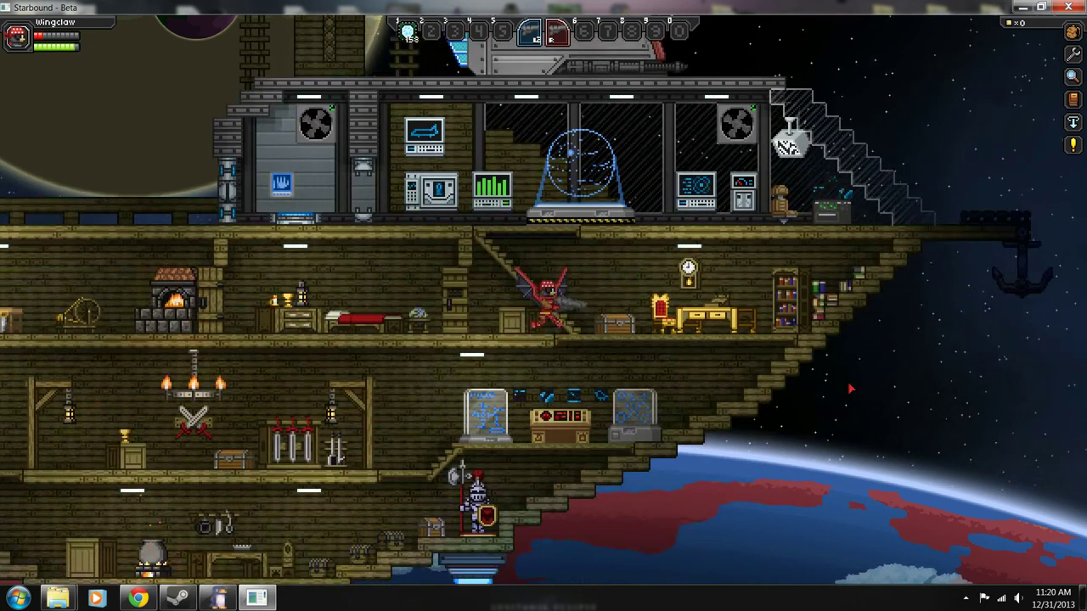
pyautogui.press('a')
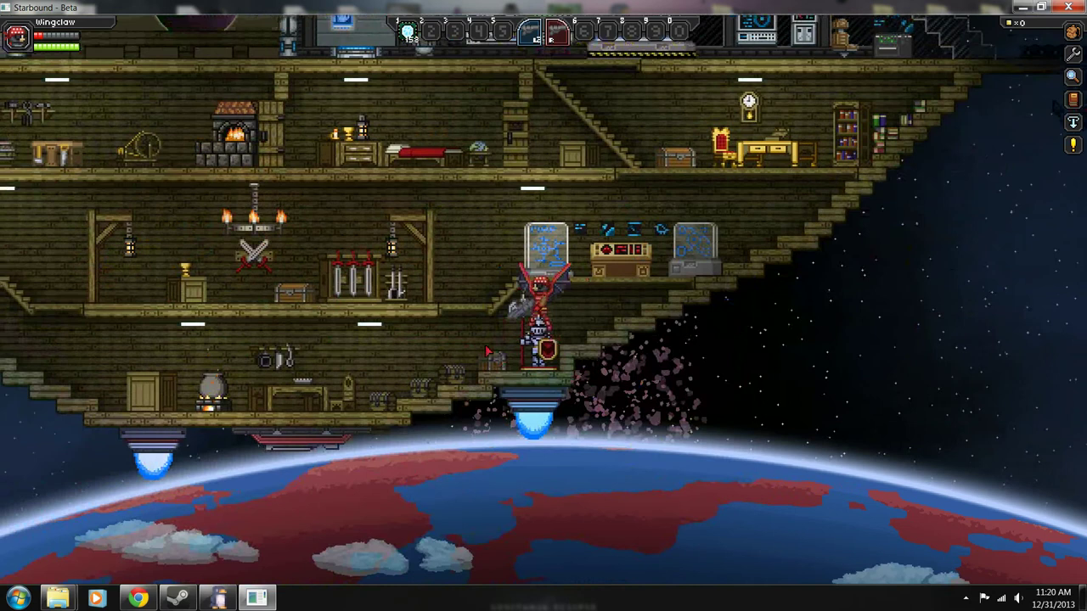
pyautogui.press('a')
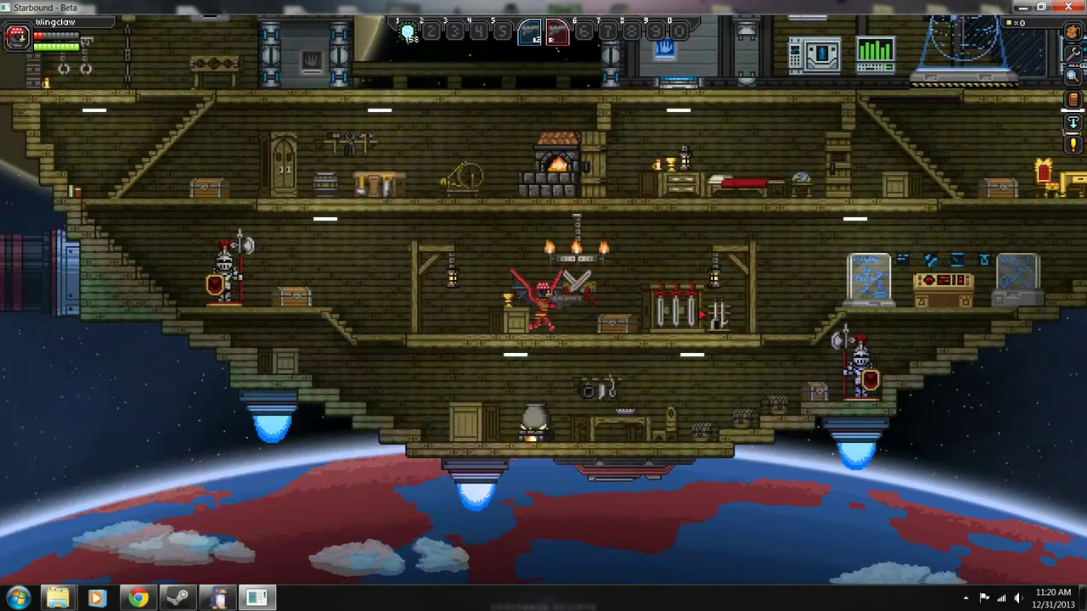
pyautogui.press('a')
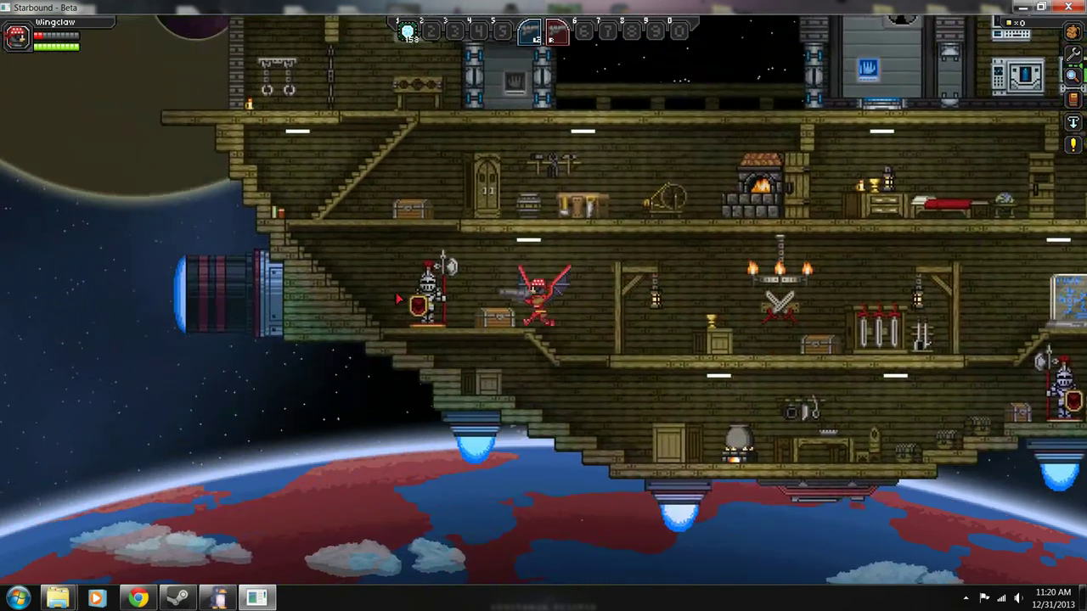
# Climb back through the middle deck to the bridge and reopen the ship locker.
pyautogui.press('d')
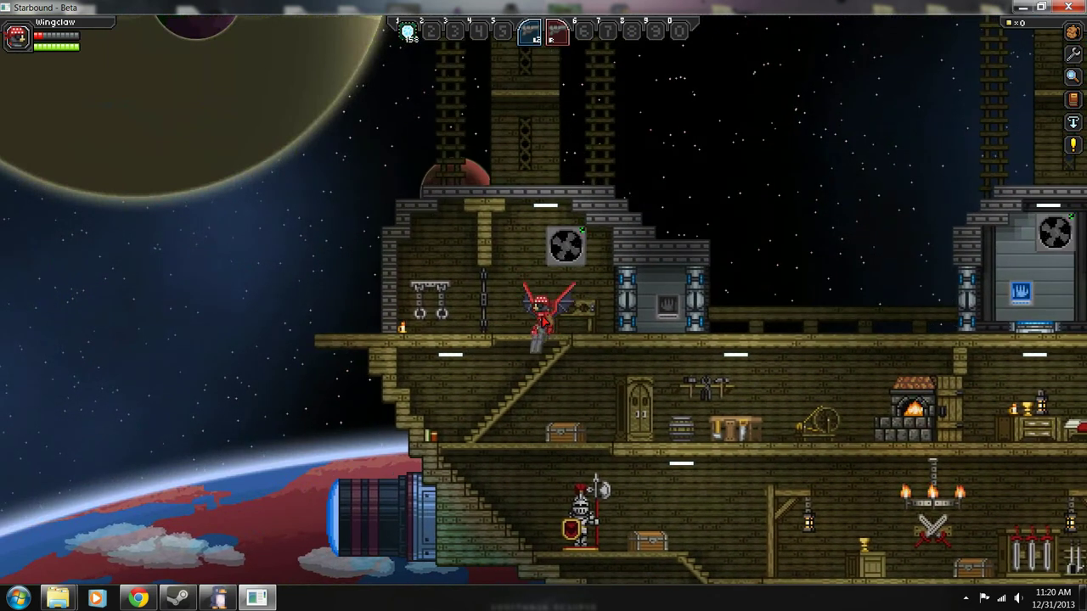
pyautogui.press('s')
pyautogui.press('d')
pyautogui.press('d')
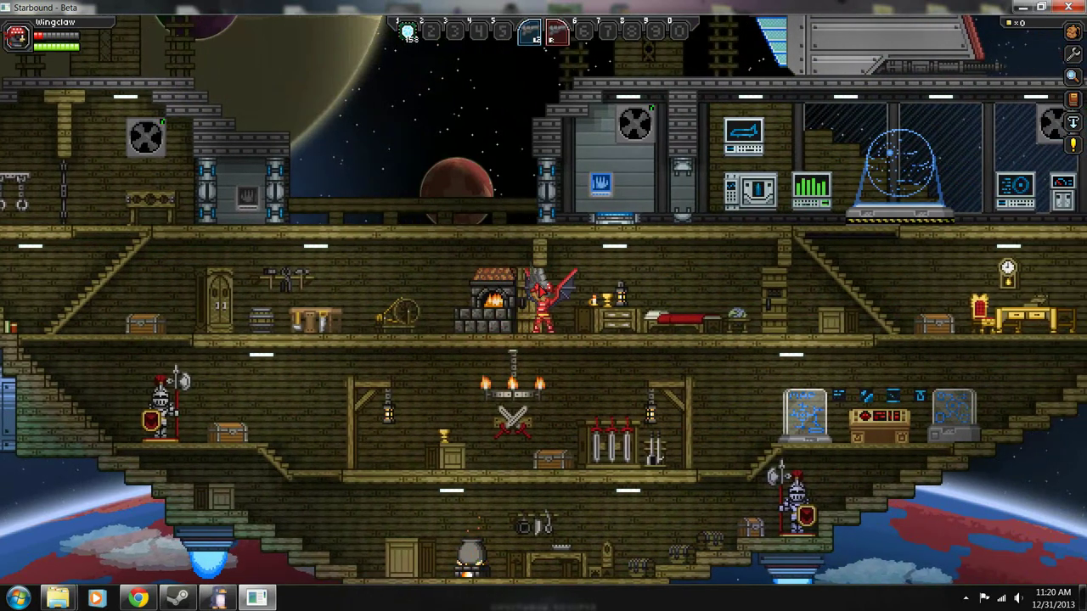
pyautogui.press('d')
pyautogui.press('d')
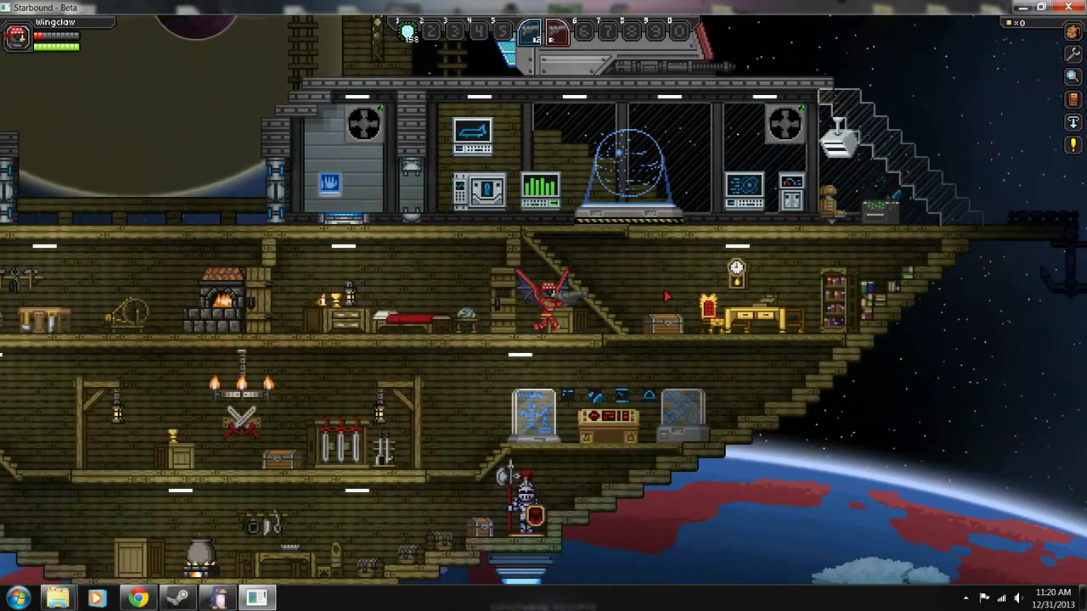
pyautogui.press('space')
pyautogui.click(501, 307)
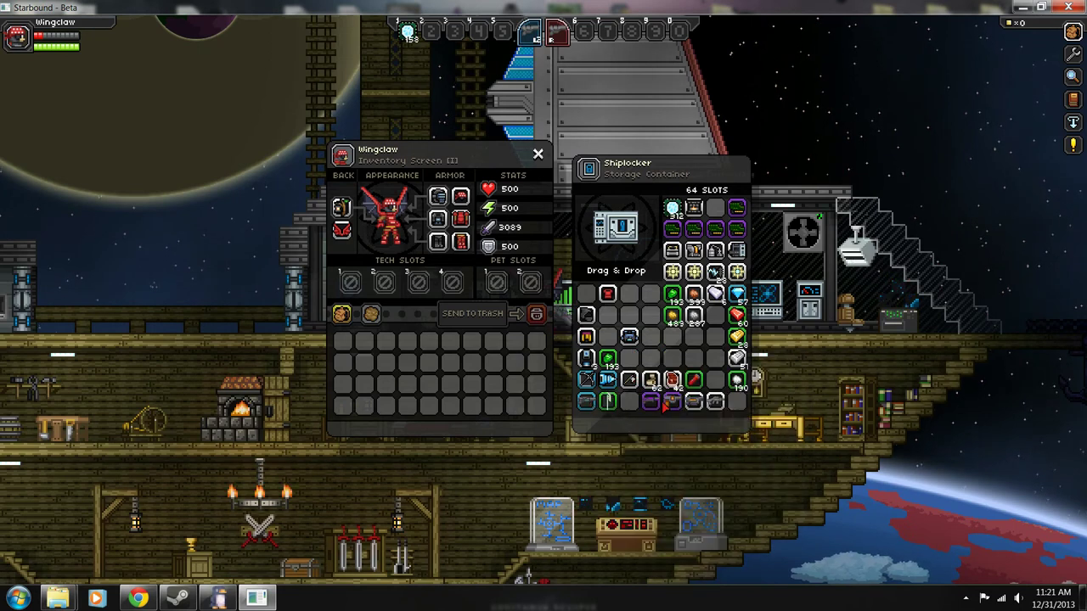
# Close, reopen and close the Shiplocker, then descend the stairs to the middle deck.
pyautogui.press('Escape')
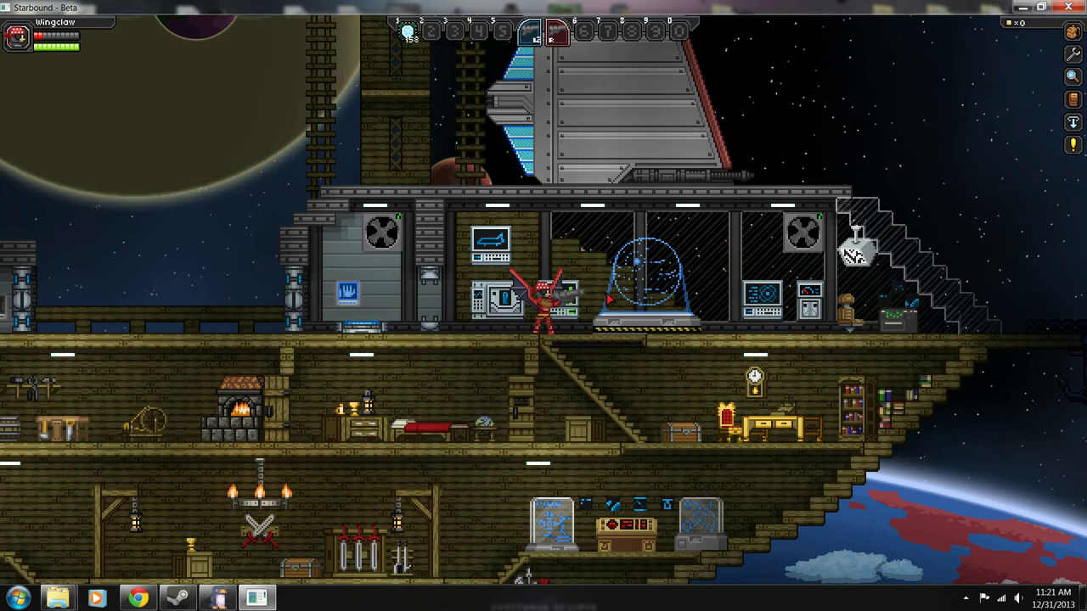
pyautogui.press('a')
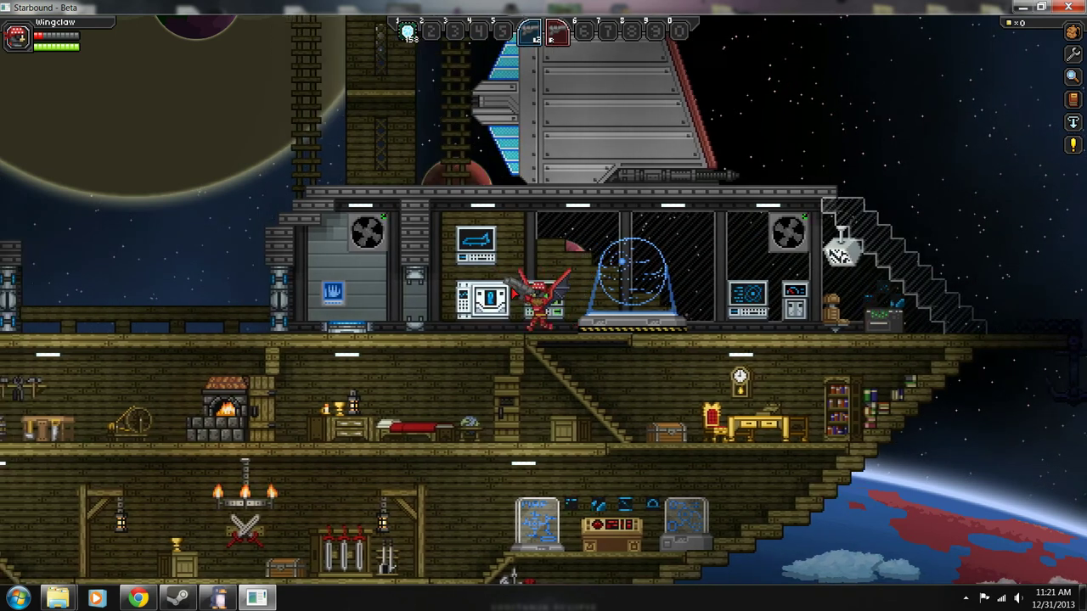
pyautogui.click(509, 296)
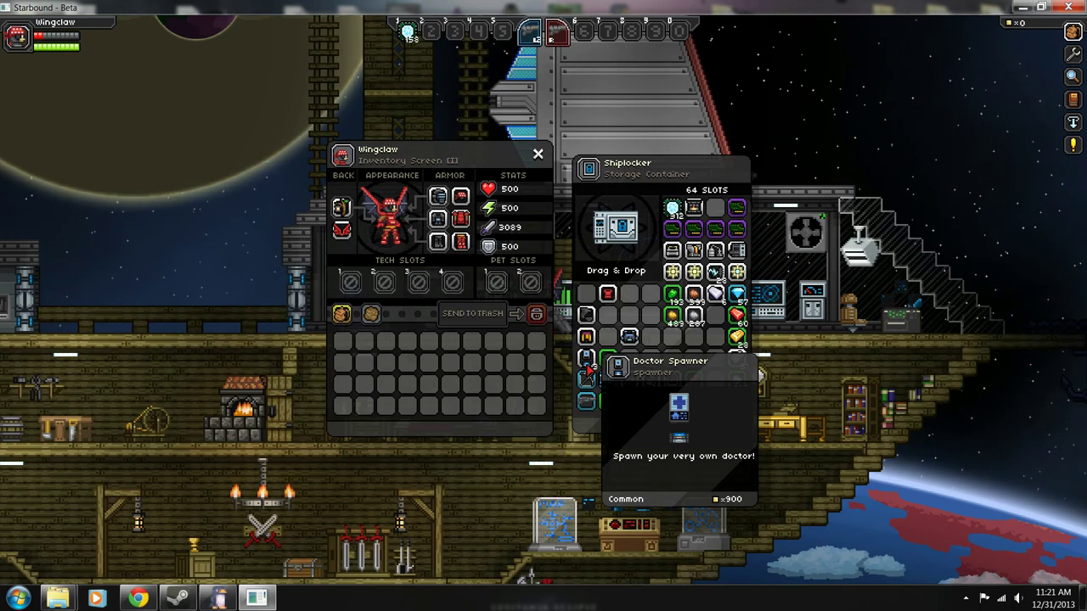
pyautogui.press('Escape')
pyautogui.press('d')
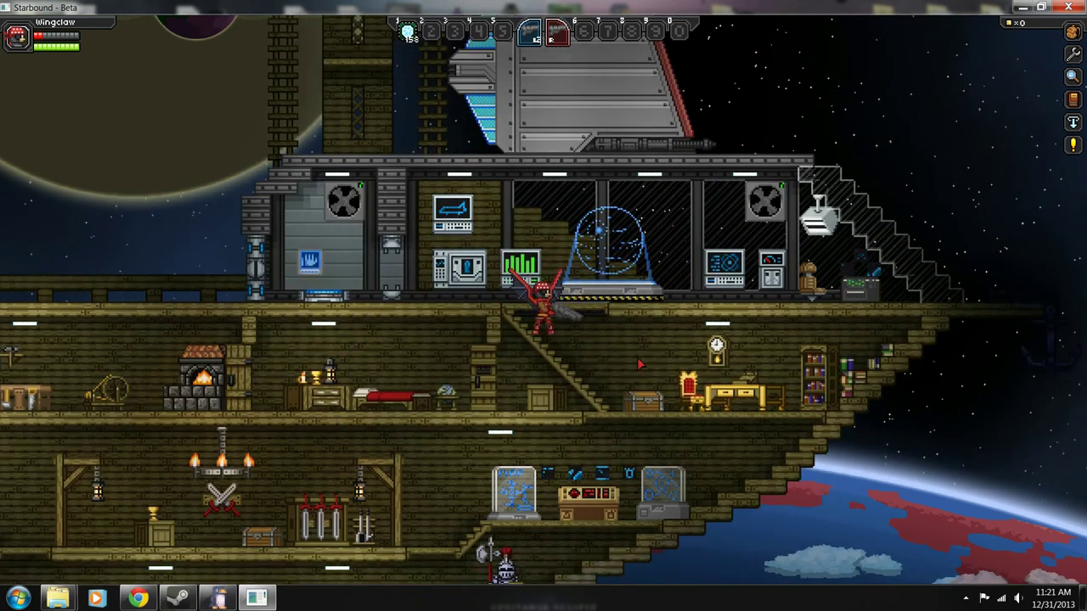
pyautogui.press('a')
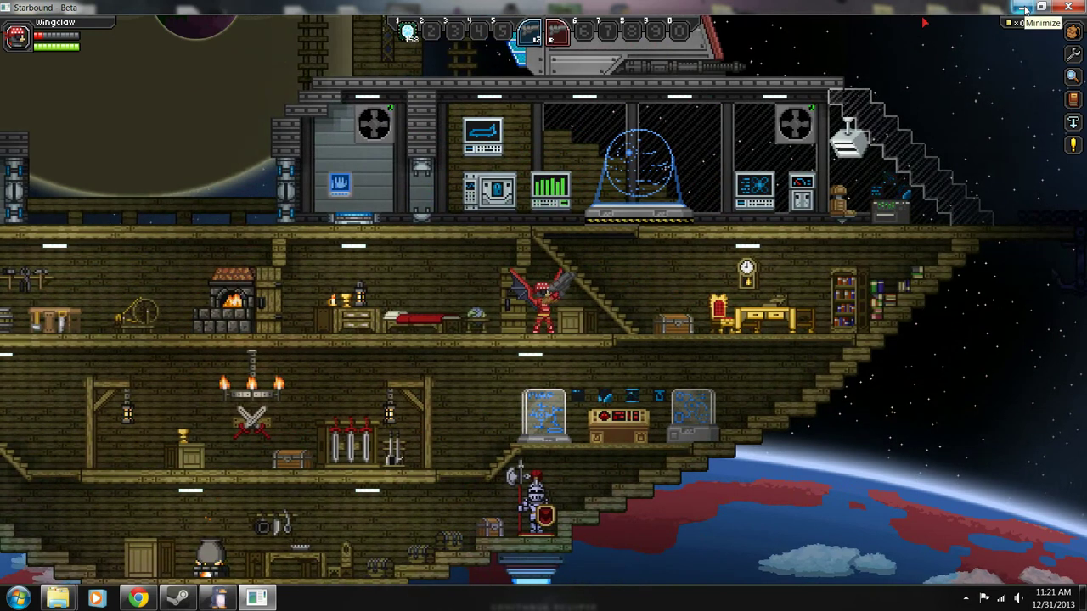
# Minimize Starbound and open the Modding files and Starbound install folders side by side.
pyautogui.click(1025, 9)
pyautogui.click(920, 19)
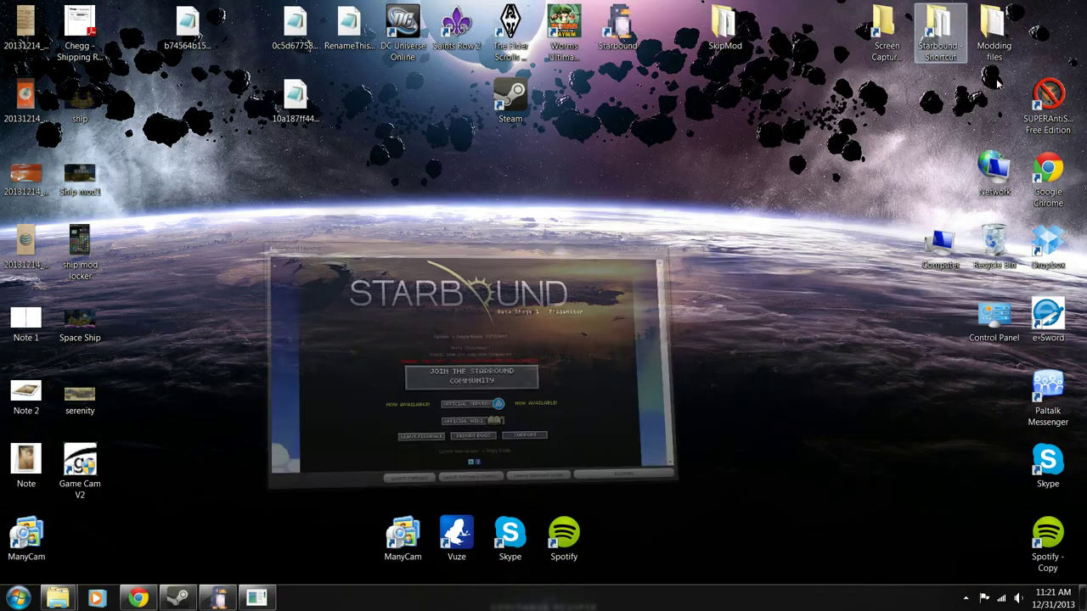
pyautogui.doubleClick(994, 30)
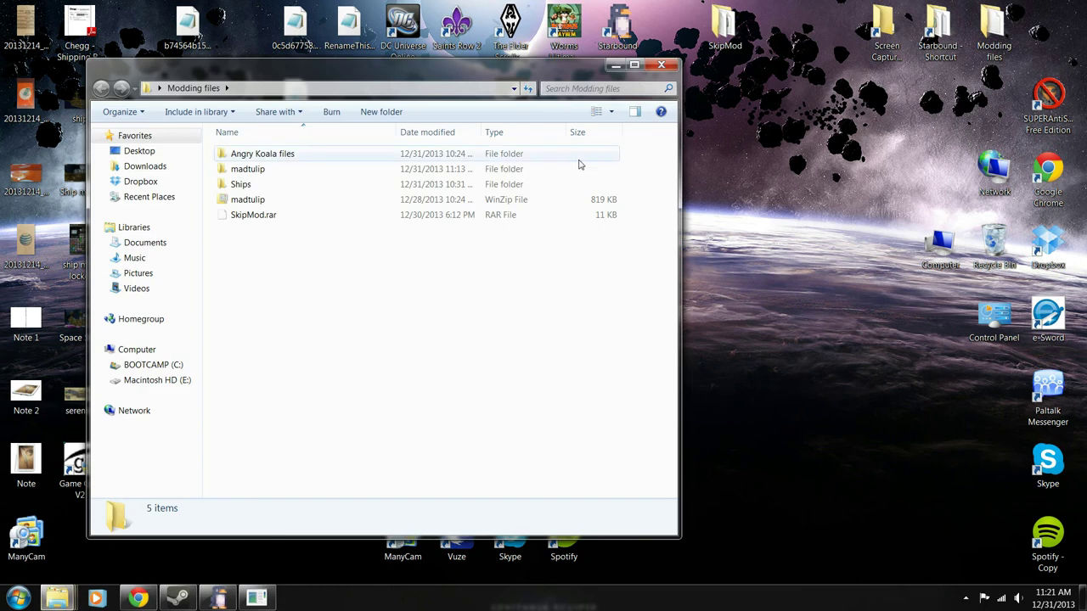
pyautogui.doubleClick(939, 34)
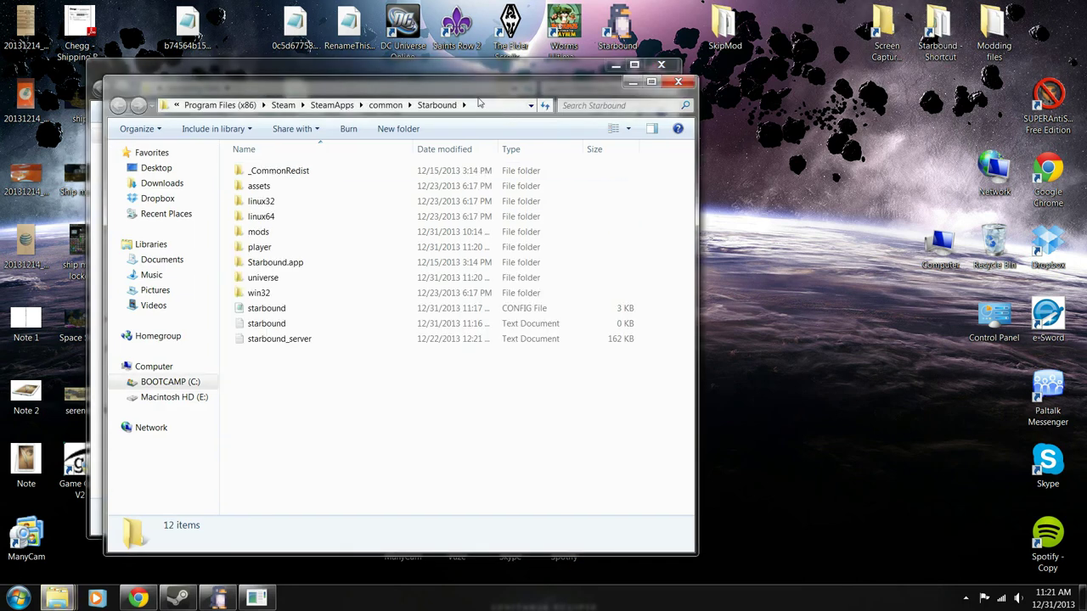
pyautogui.moveTo(445, 84); pyautogui.dragTo(728, 61)
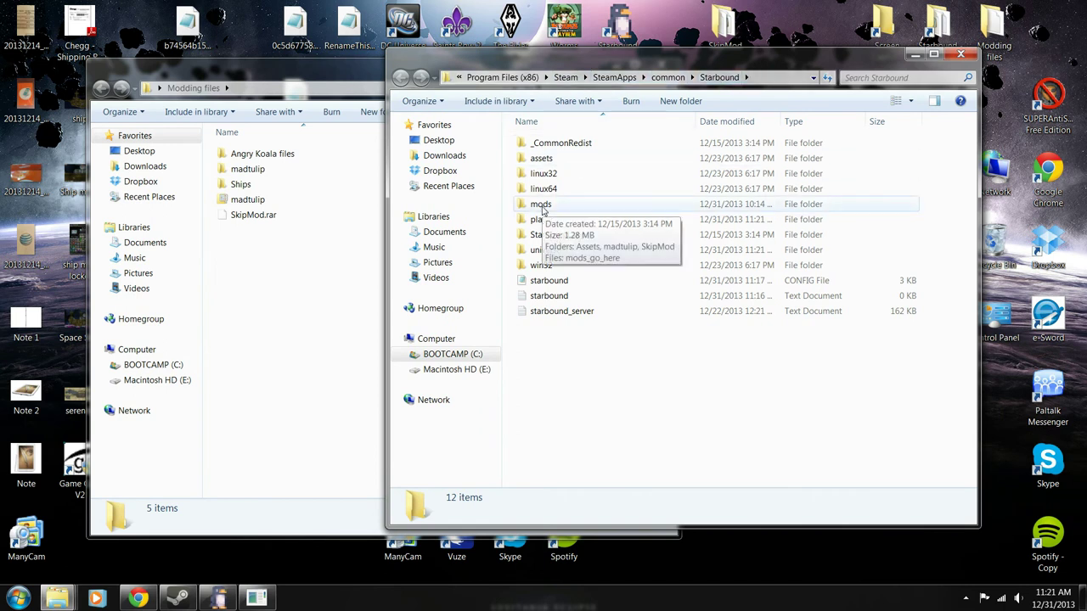
# Open Starbound's mods folder and select the madtulip folder in Modding files.
pyautogui.doubleClick(541, 208)
pyautogui.click(335, 257)
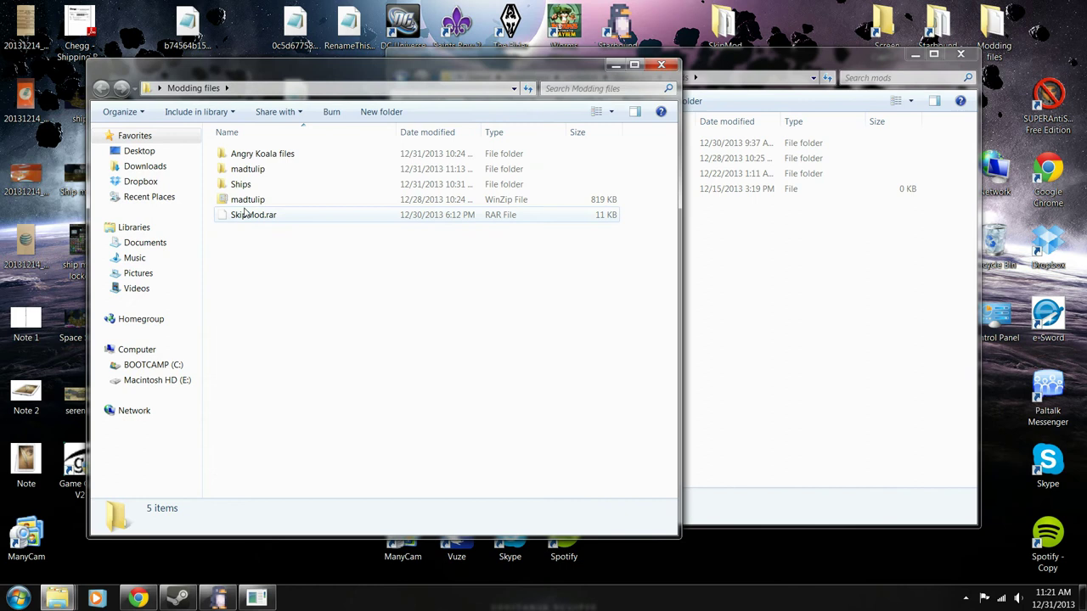
pyautogui.click(820, 279)
pyautogui.click(303, 279)
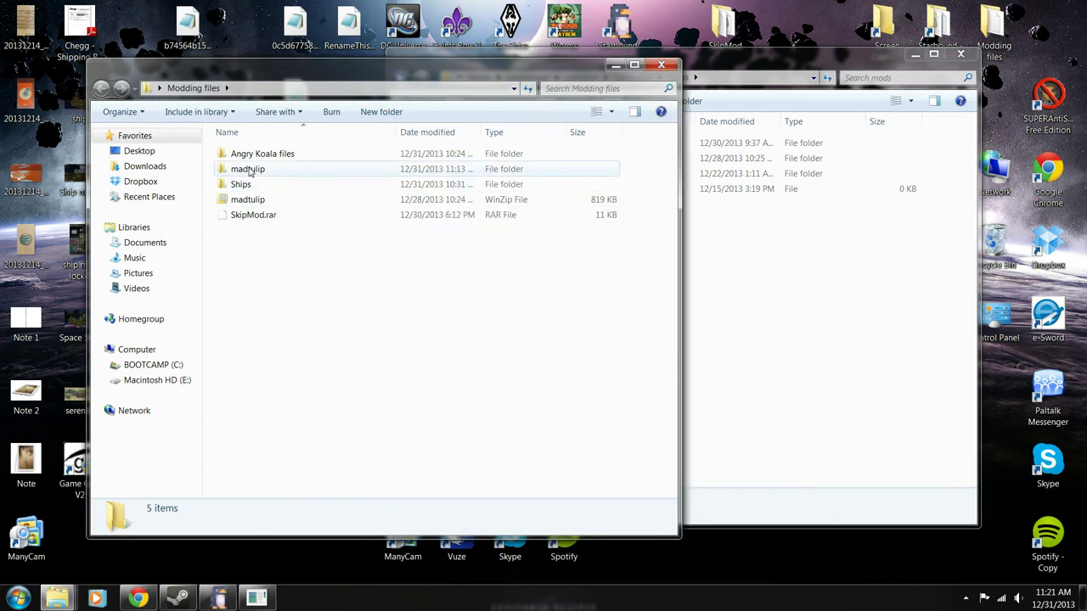
pyautogui.click(250, 171)
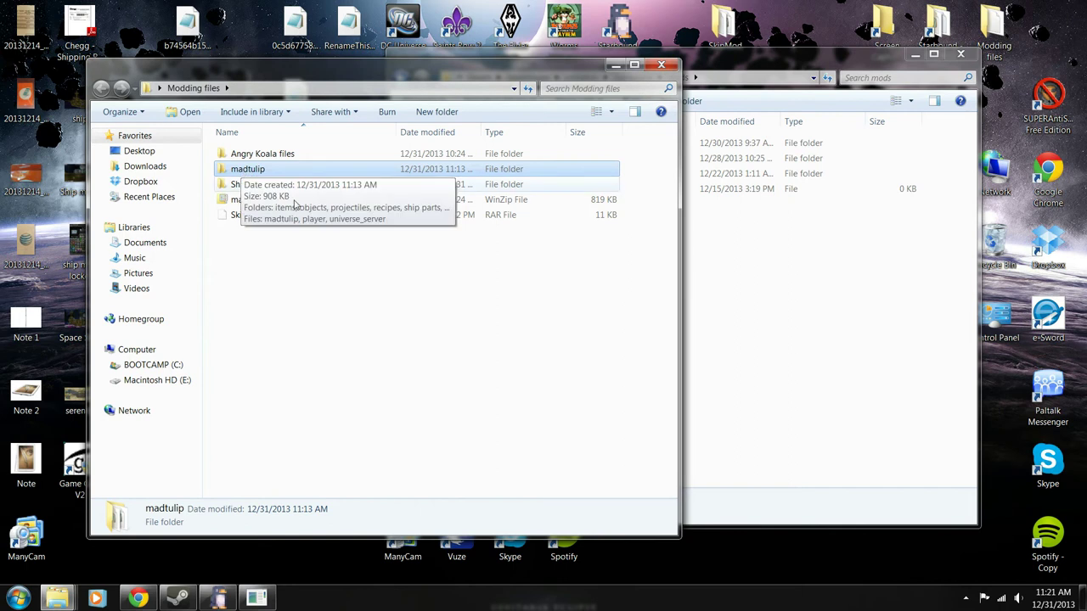
pyautogui.click(706, 240)
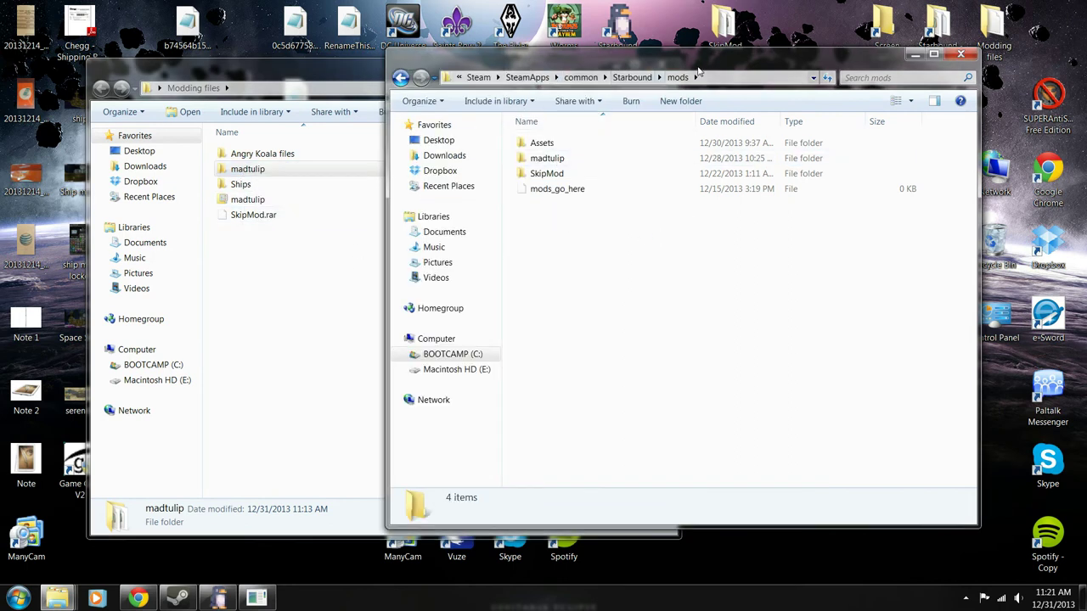
# Confirm madtulip sits in Starbound's mods folder, then go back to the game folder.
pyautogui.click(402, 78)
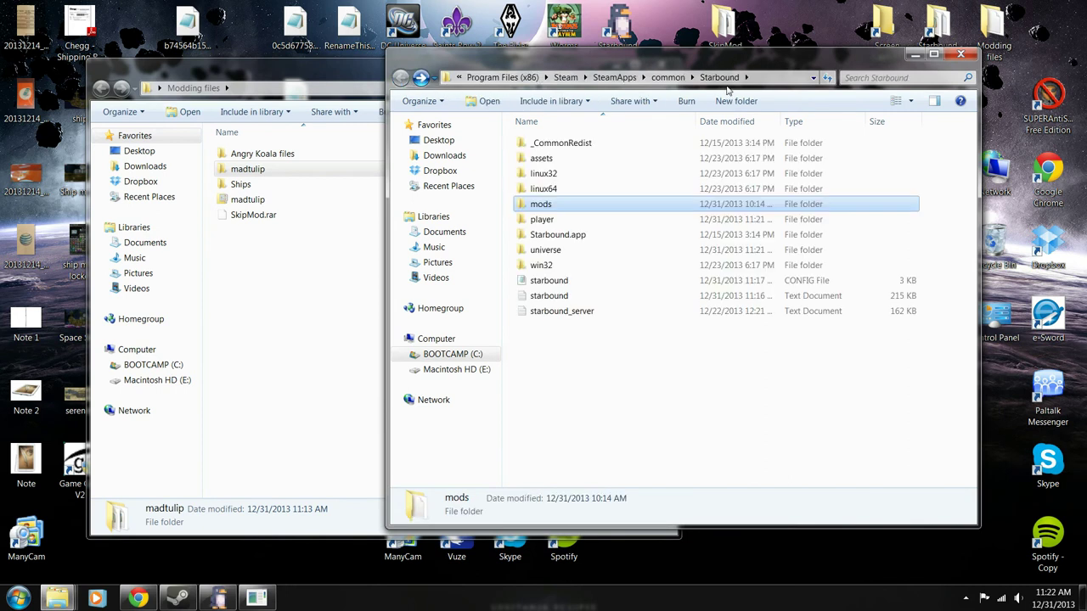
pyautogui.doubleClick(600, 202)
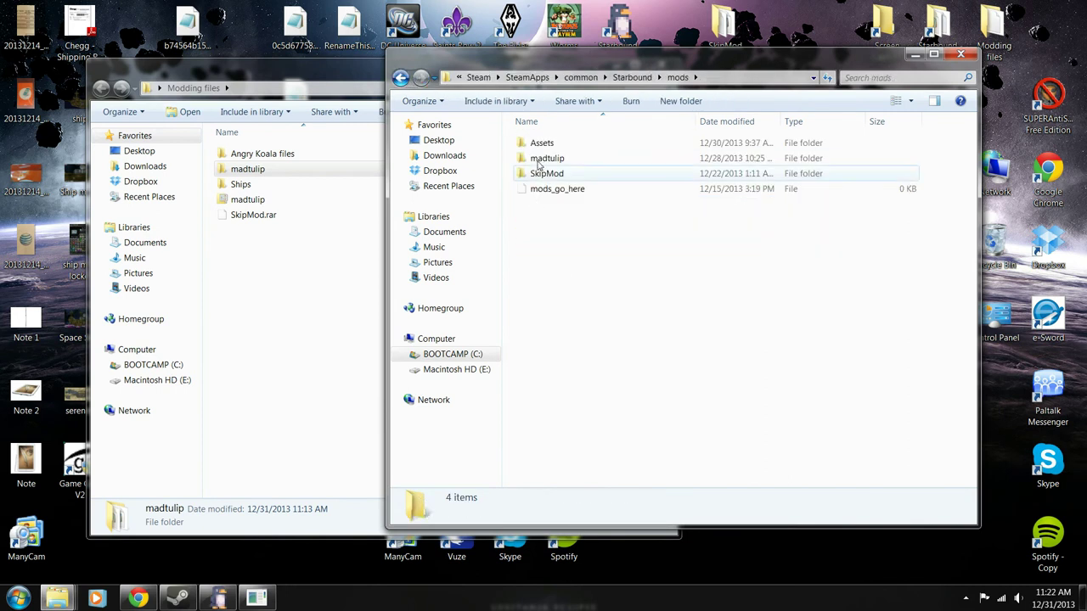
pyautogui.click(541, 162)
pyautogui.click(635, 238)
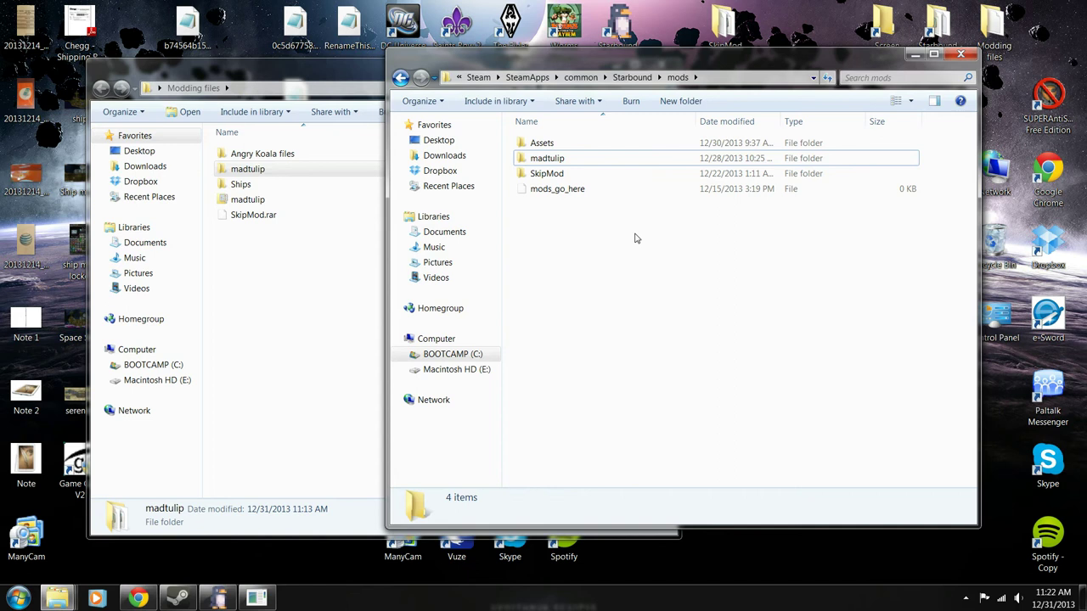
pyautogui.doubleClick(642, 158)
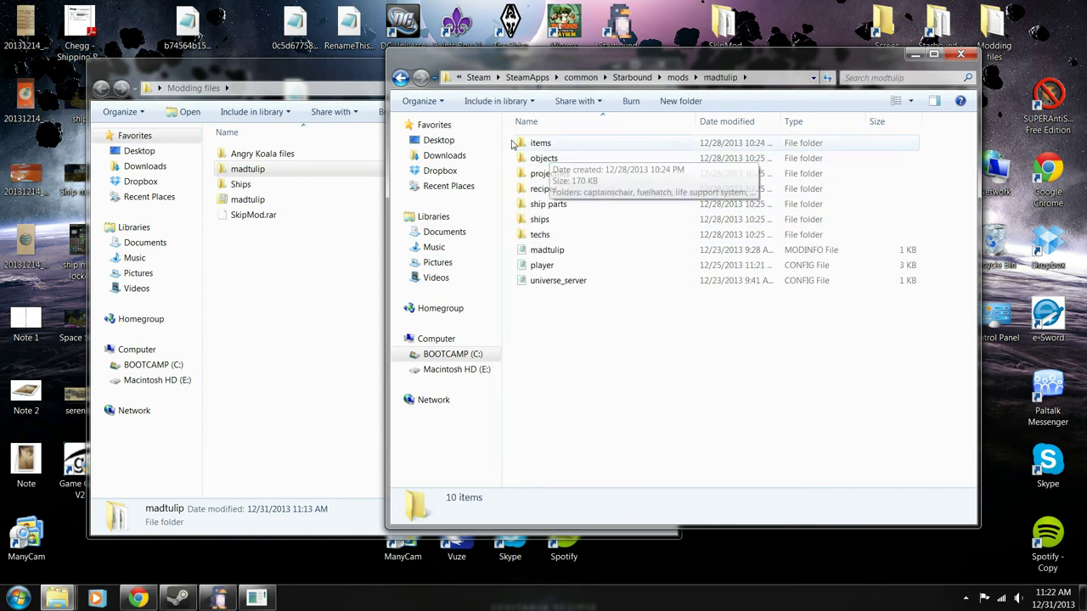
pyautogui.click(401, 77)
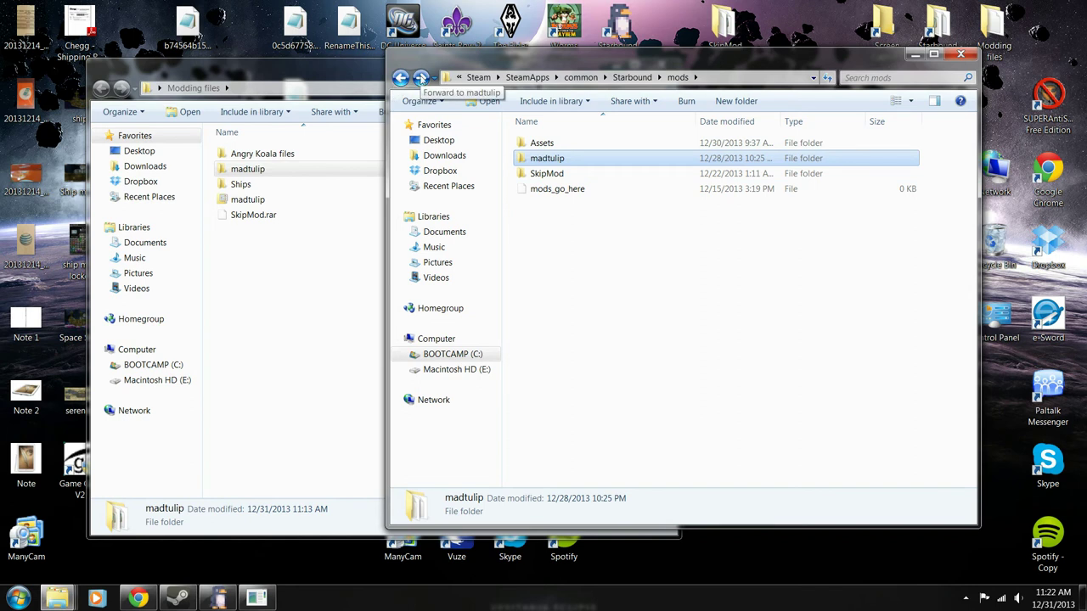
pyautogui.click(400, 78)
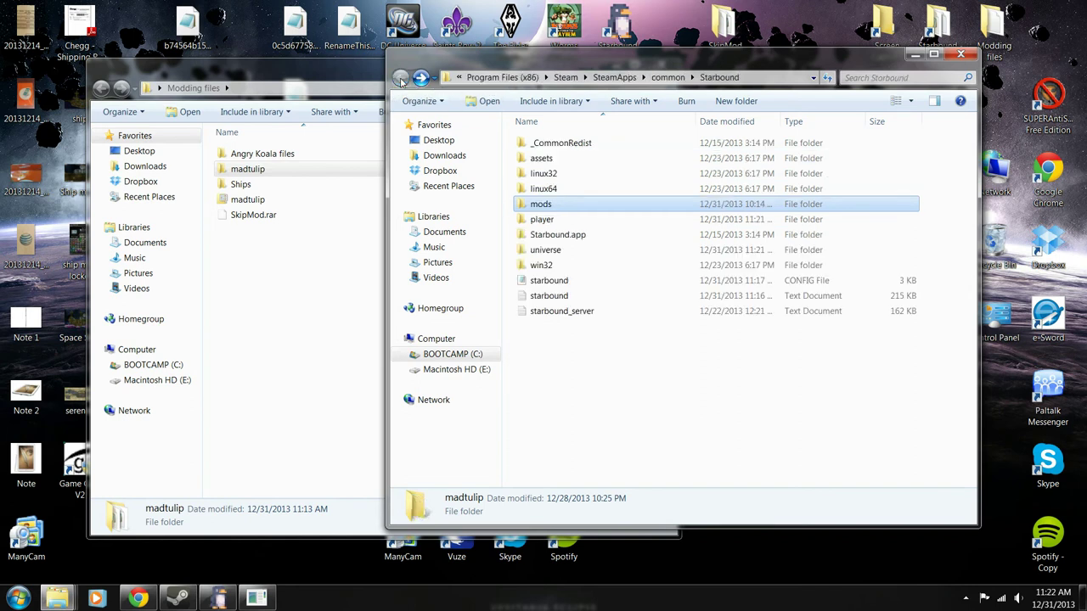
# Open Starbound's player folder and inspect the 0c5d character's metadata, player and shipworld files.
pyautogui.click(568, 222)
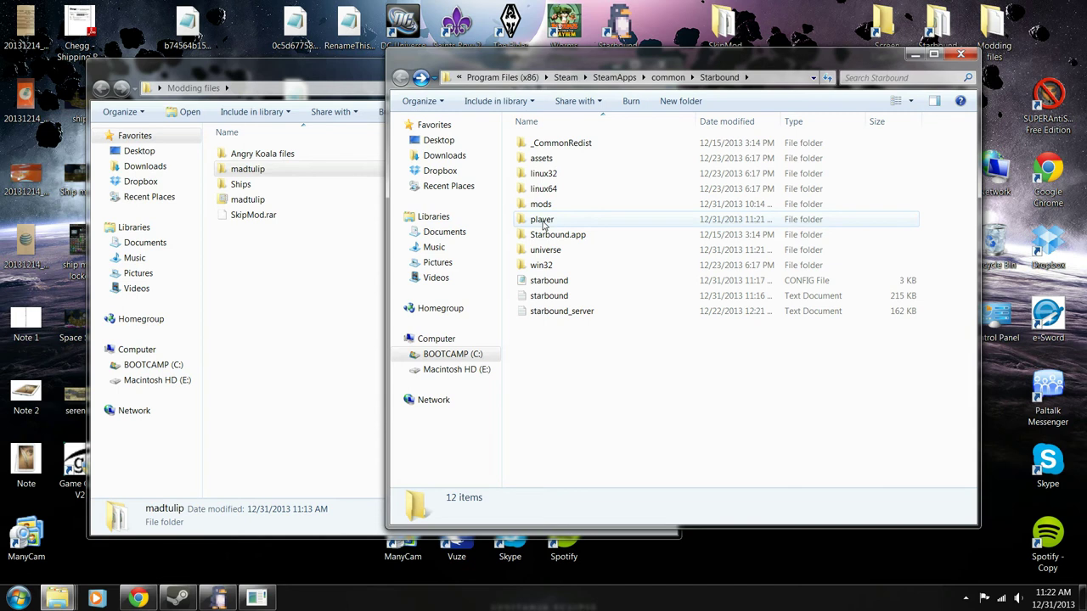
pyautogui.doubleClick(543, 223)
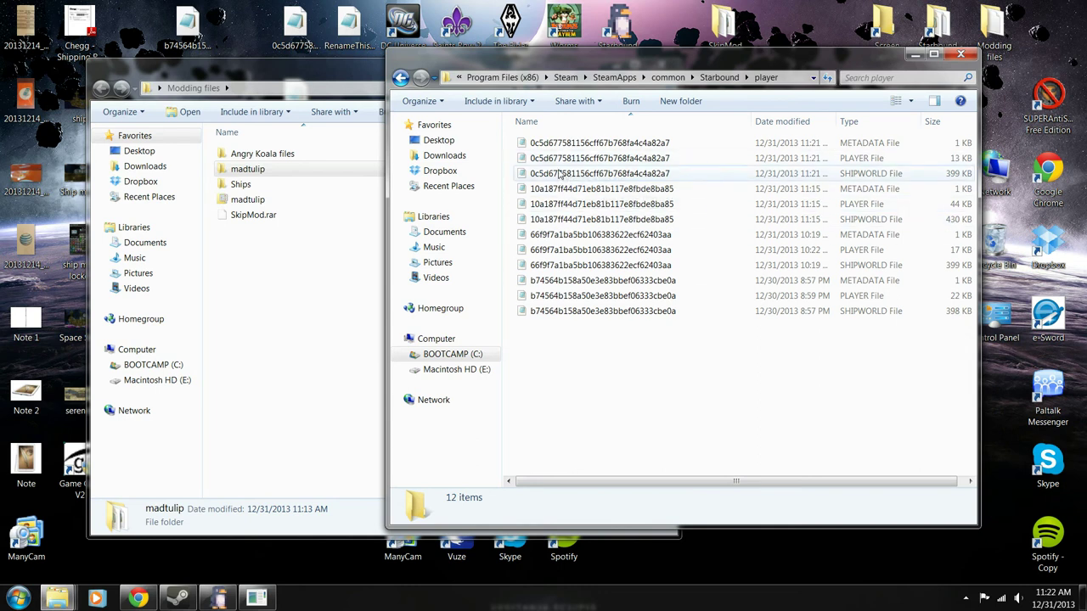
pyautogui.click(565, 143)
pyautogui.click(567, 158)
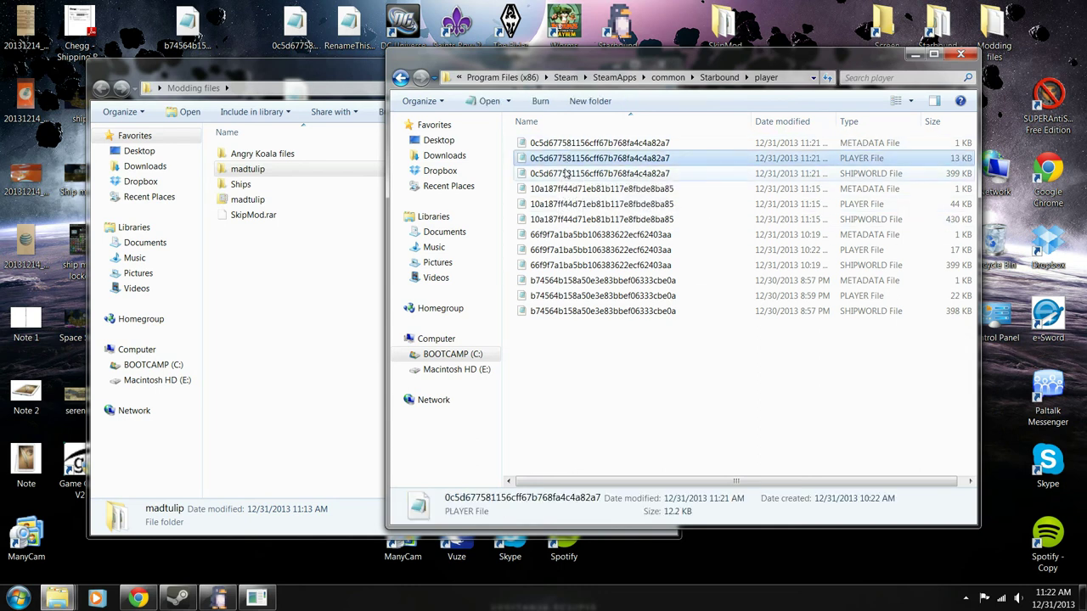
pyautogui.click(567, 174)
pyautogui.click(569, 159)
pyautogui.click(566, 174)
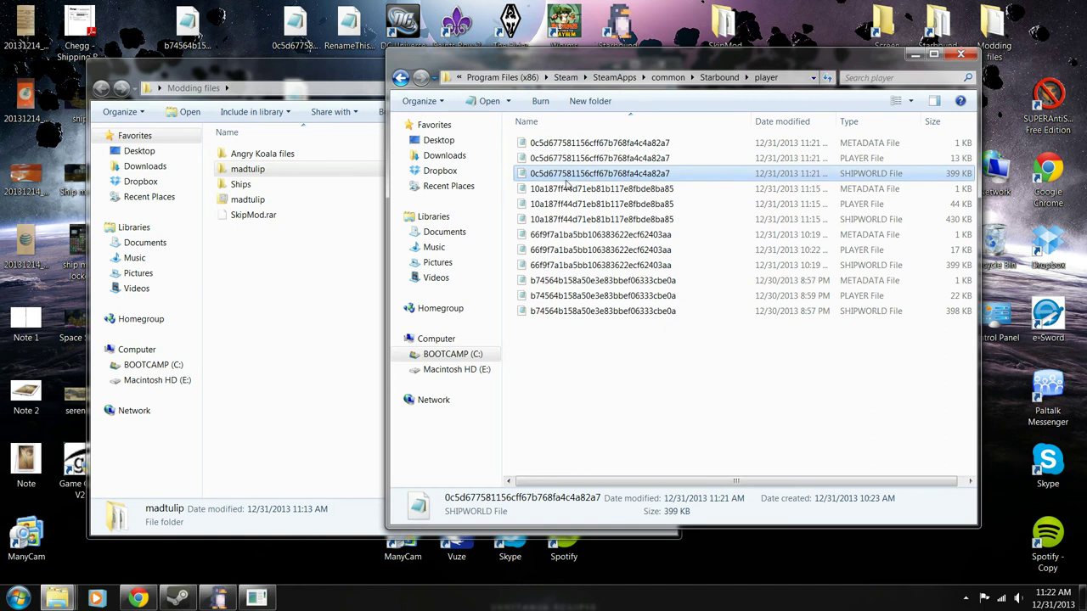
# Step through the other characters' save files, ending on the 66f9 character's shipworld file.
pyautogui.click(566, 189)
pyautogui.click(860, 175)
pyautogui.click(597, 190)
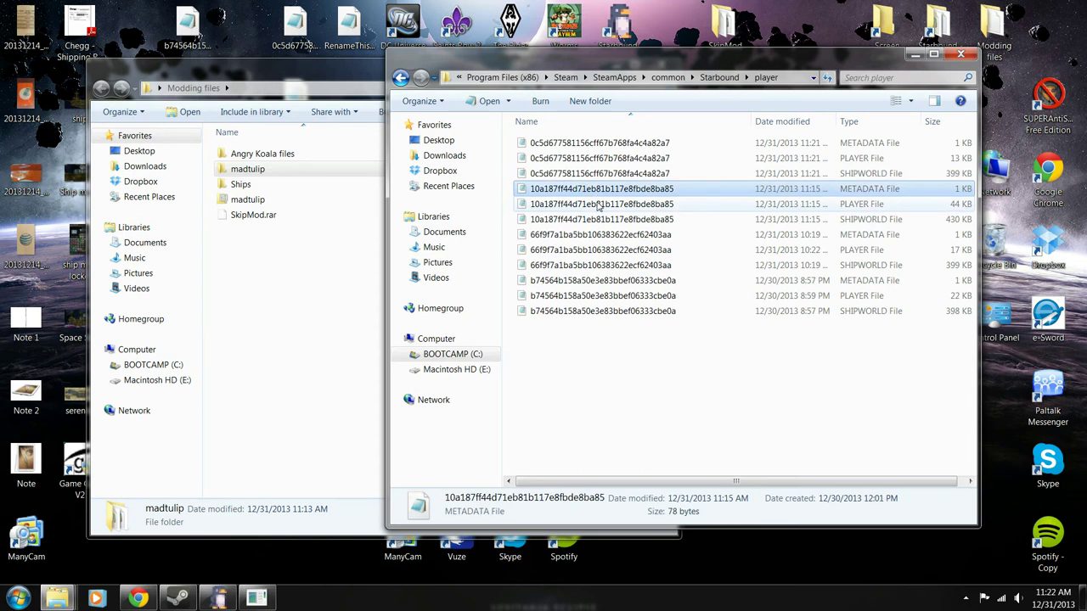
pyautogui.click(596, 204)
pyautogui.click(595, 220)
pyautogui.click(586, 248)
pyautogui.click(588, 235)
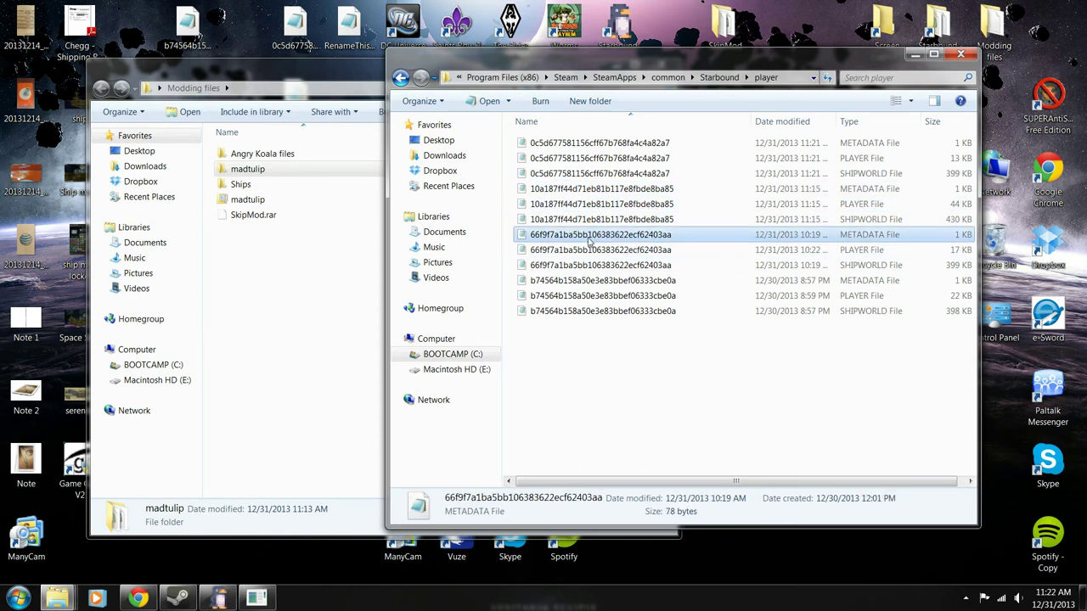
pyautogui.click(595, 265)
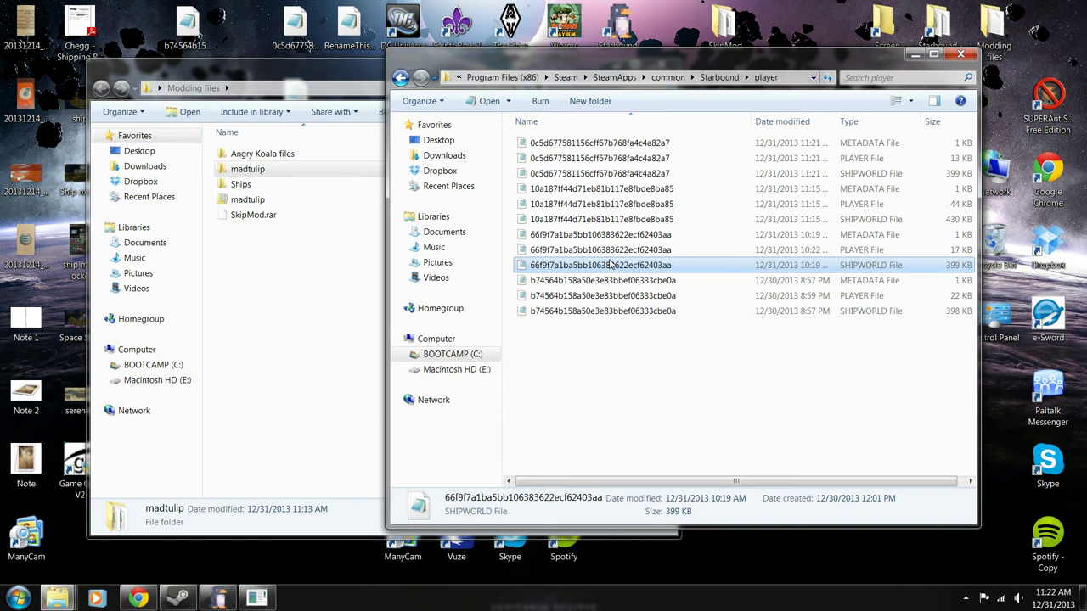
# Open Angry Koala files, then its Player backups folder, in the Modding files window.
pyautogui.click(270, 269)
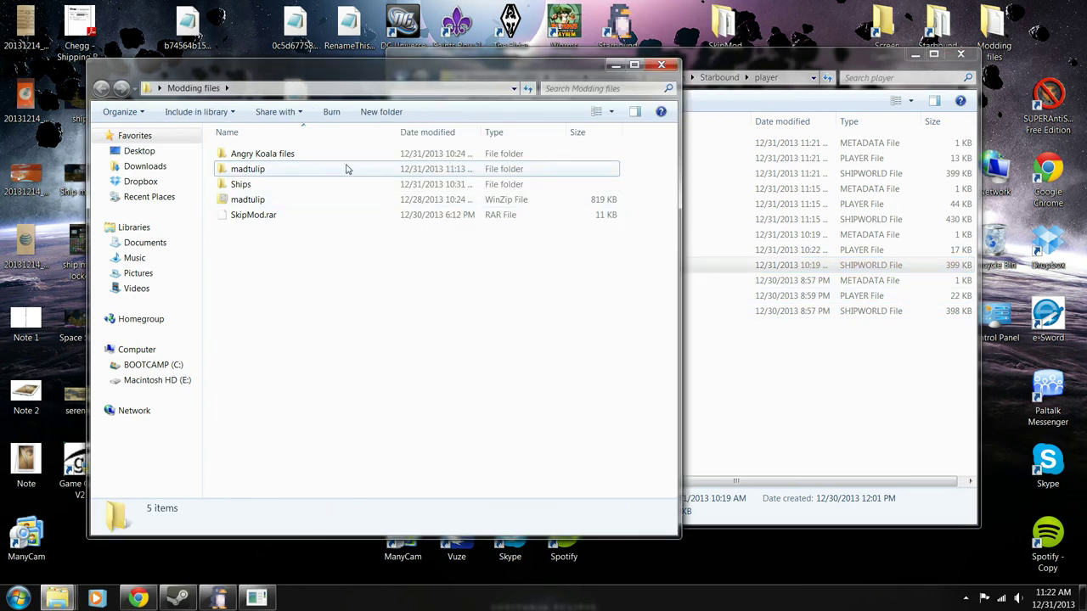
pyautogui.doubleClick(281, 154)
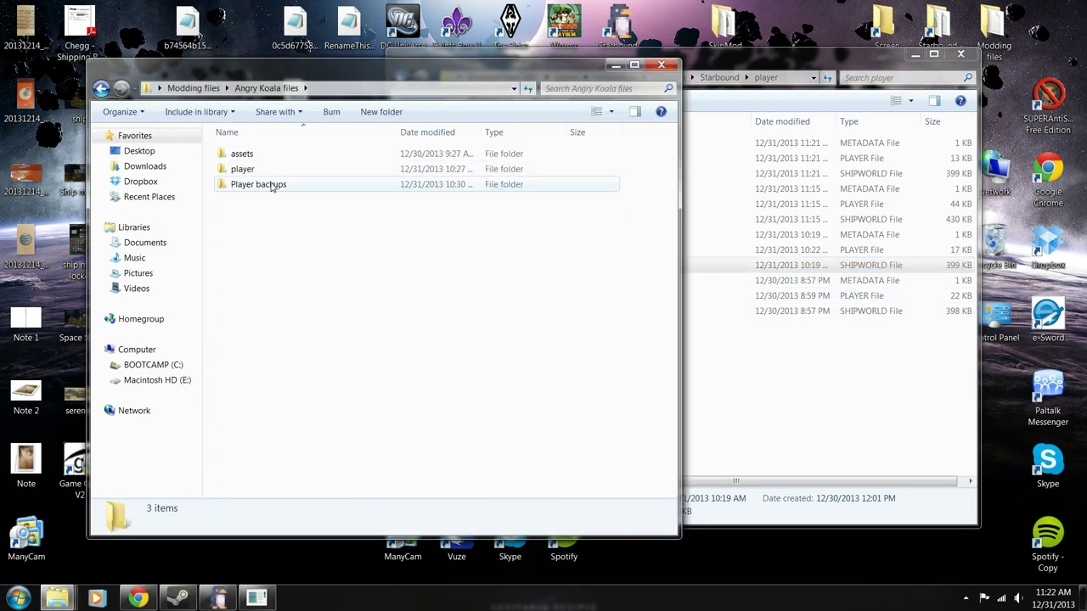
pyautogui.doubleClick(265, 185)
# Inspect the Space Pirate Ship archive, ReadMe and RenameThisFileToYourShipworldFileName file.
pyautogui.click(256, 251)
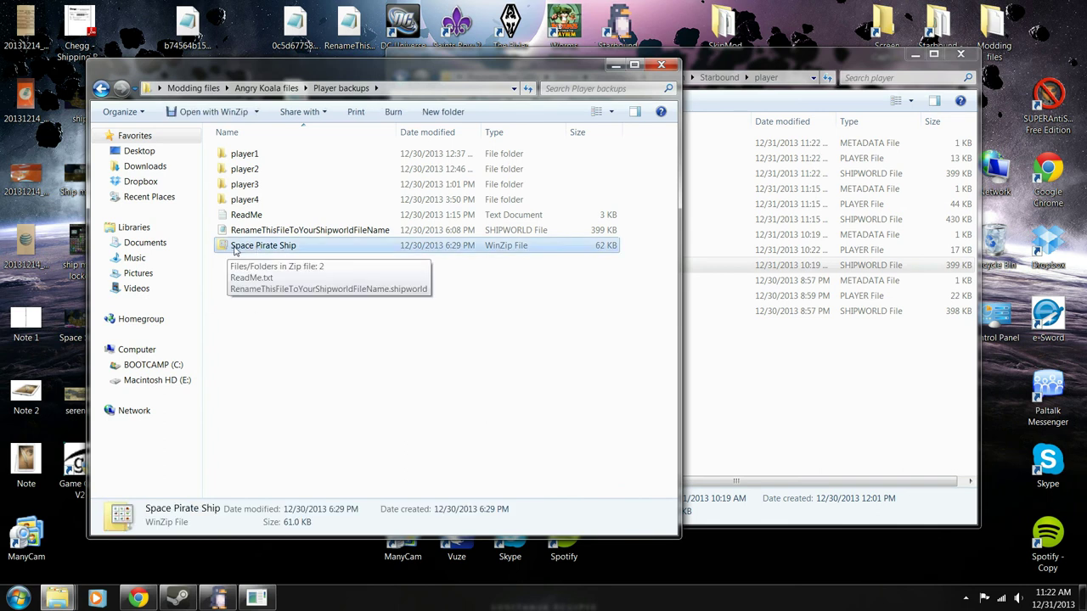
pyautogui.click(246, 216)
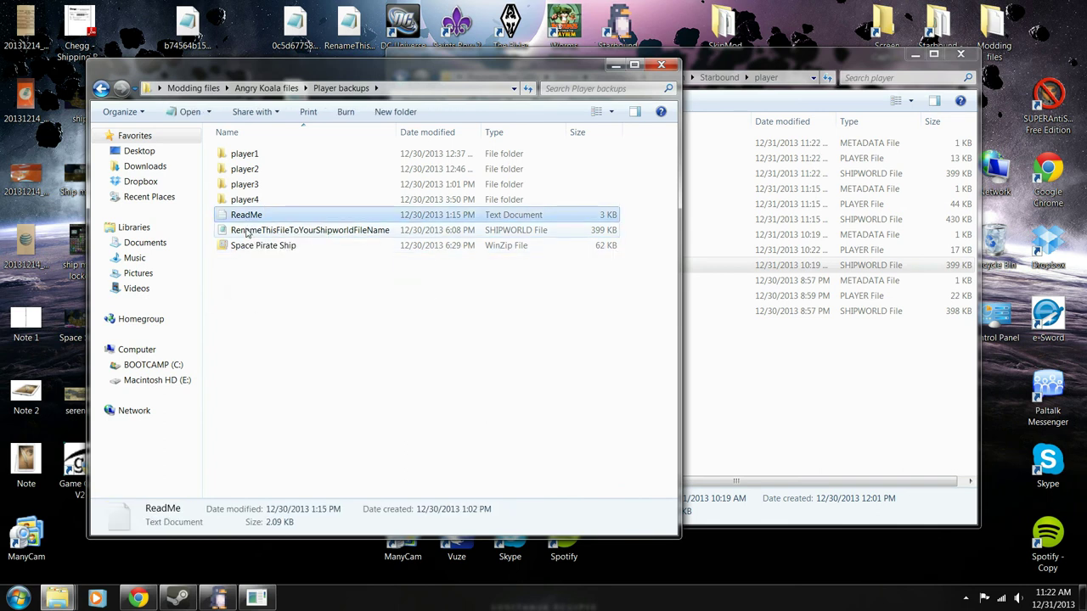
pyautogui.click(248, 232)
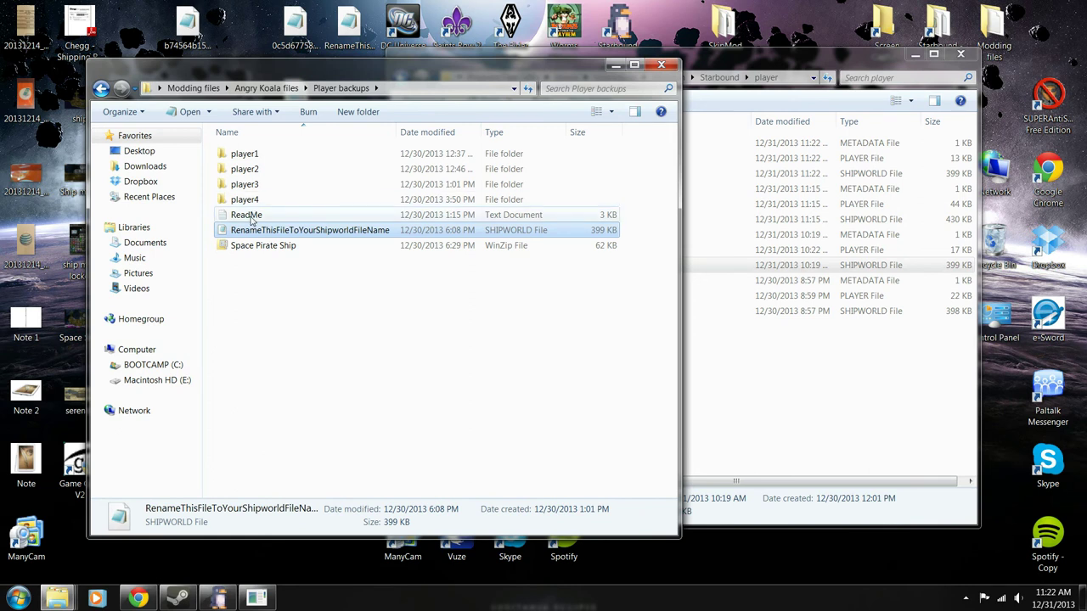
pyautogui.click(251, 217)
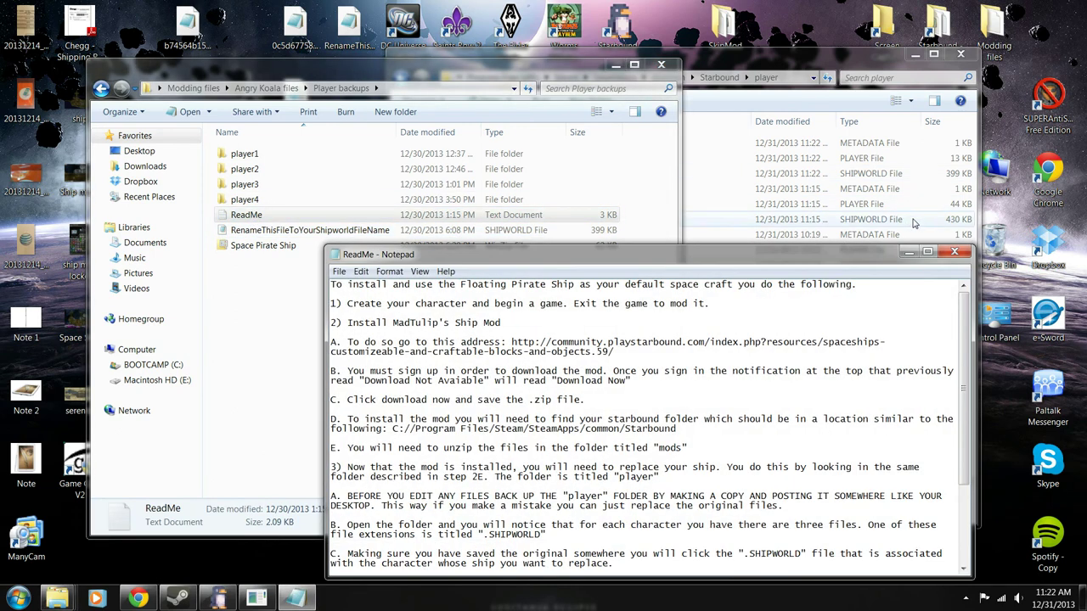
pyautogui.rightClick(308, 232)
pyautogui.click(272, 297)
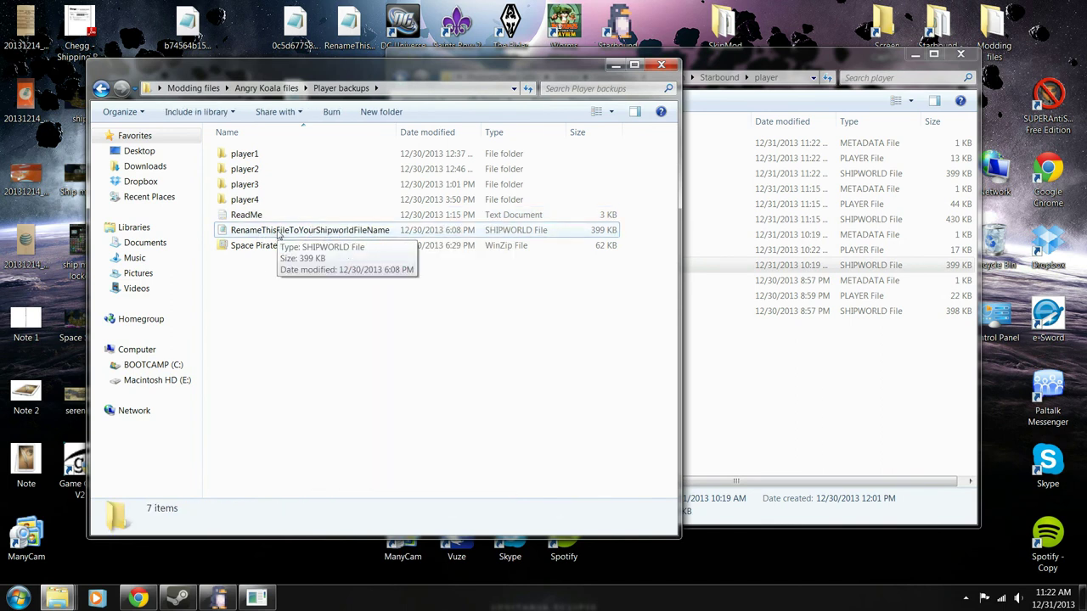
# Copy the RenameThisFileToYourShipworldFileName file and paste it into Starbound's player folder.
pyautogui.rightClick(313, 233)
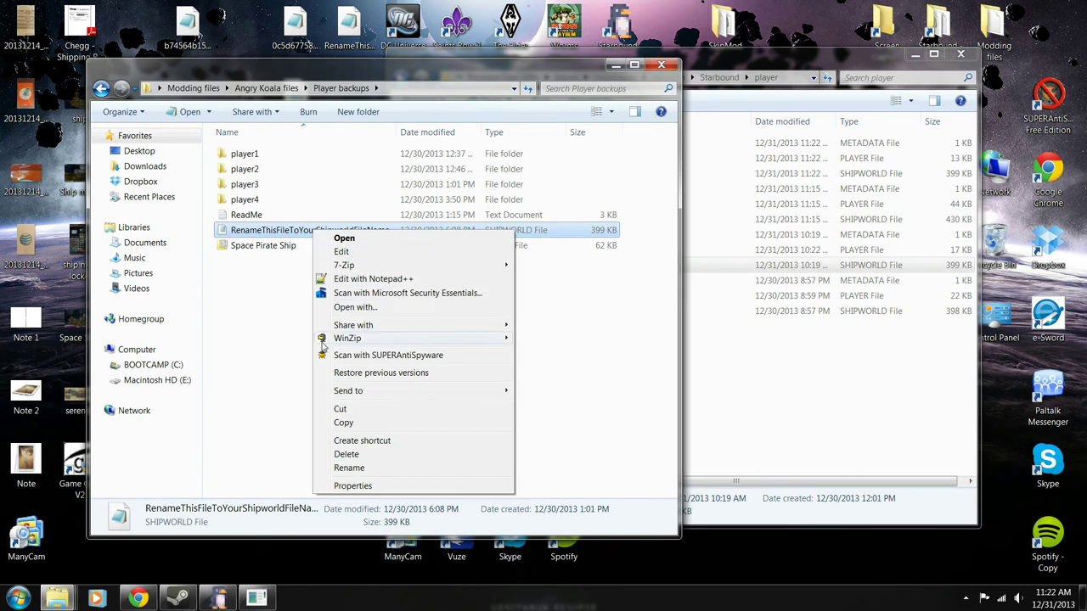
pyautogui.click(370, 427)
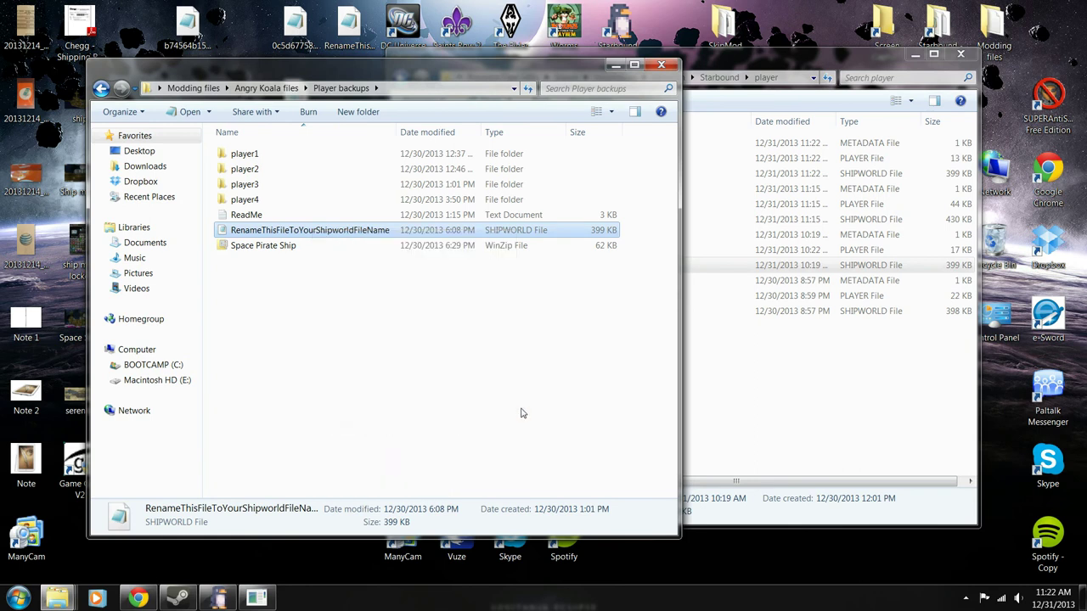
pyautogui.click(750, 382)
pyautogui.rightClick(642, 389)
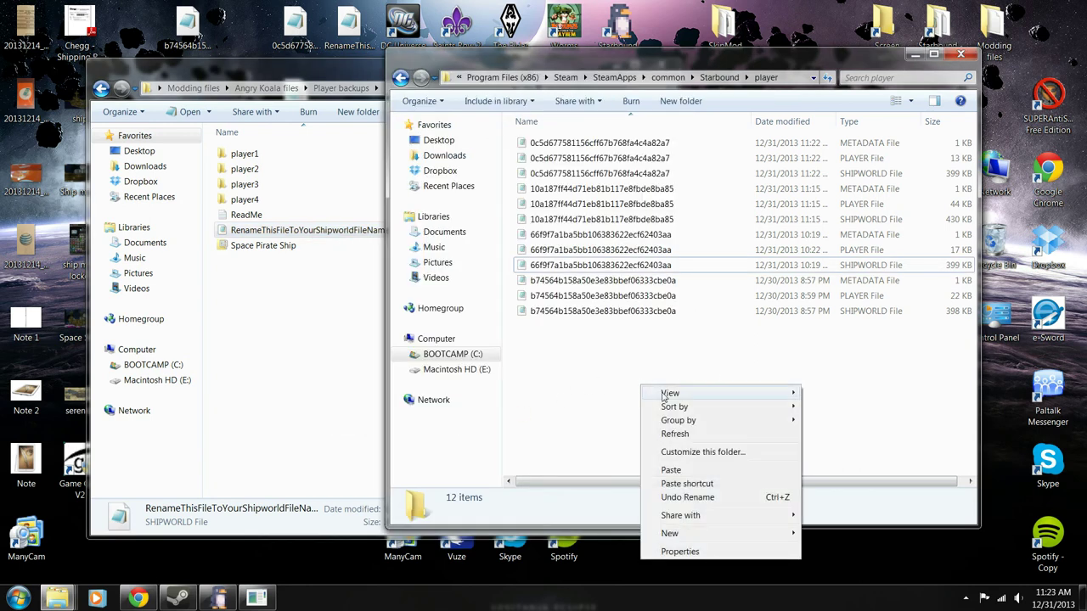
pyautogui.click(672, 470)
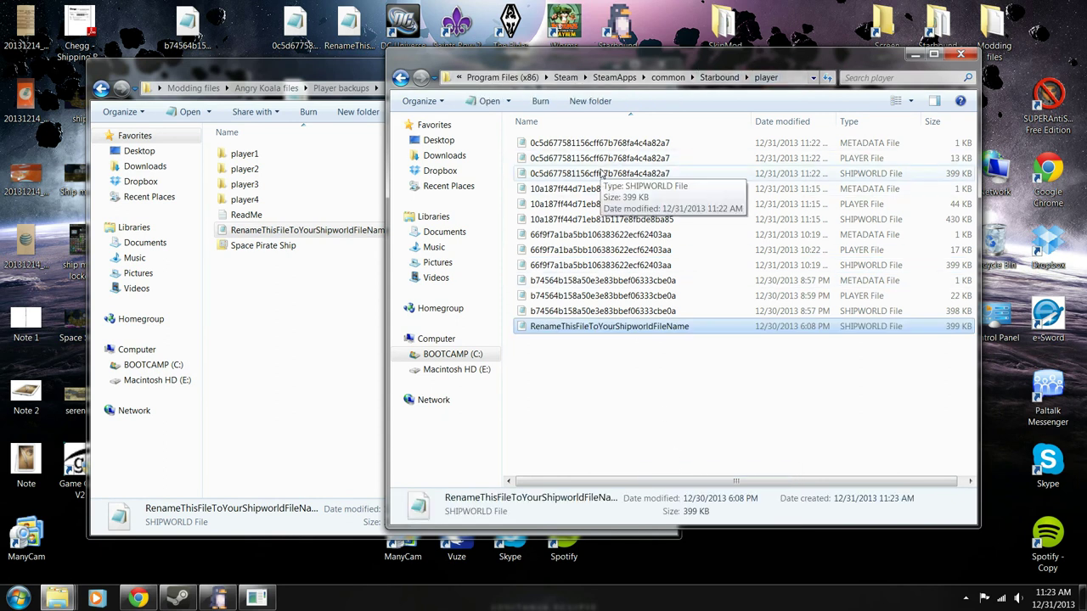
# Copy the 0c5d character shipworld file's name through Rename, leaving it unchanged.
pyautogui.click(654, 175)
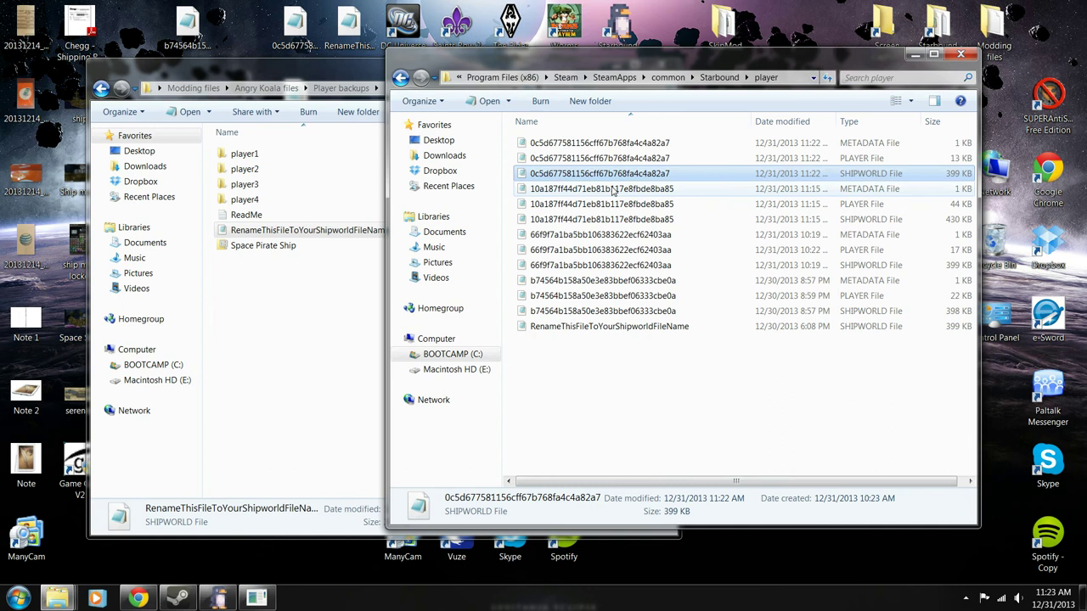
pyautogui.rightClick(593, 175)
pyautogui.click(581, 185)
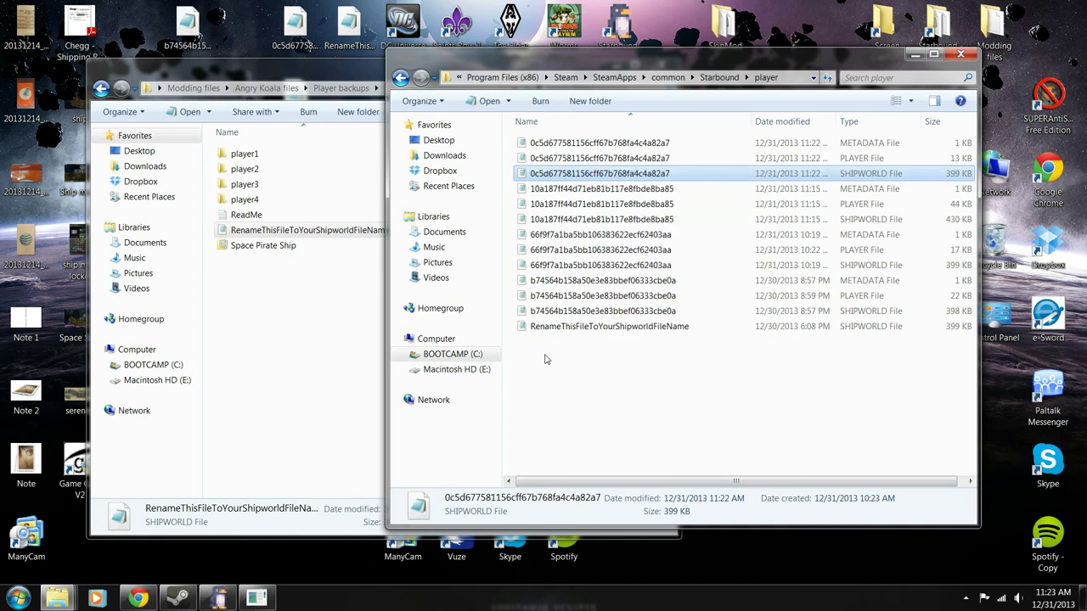
pyautogui.rightClick(581, 176)
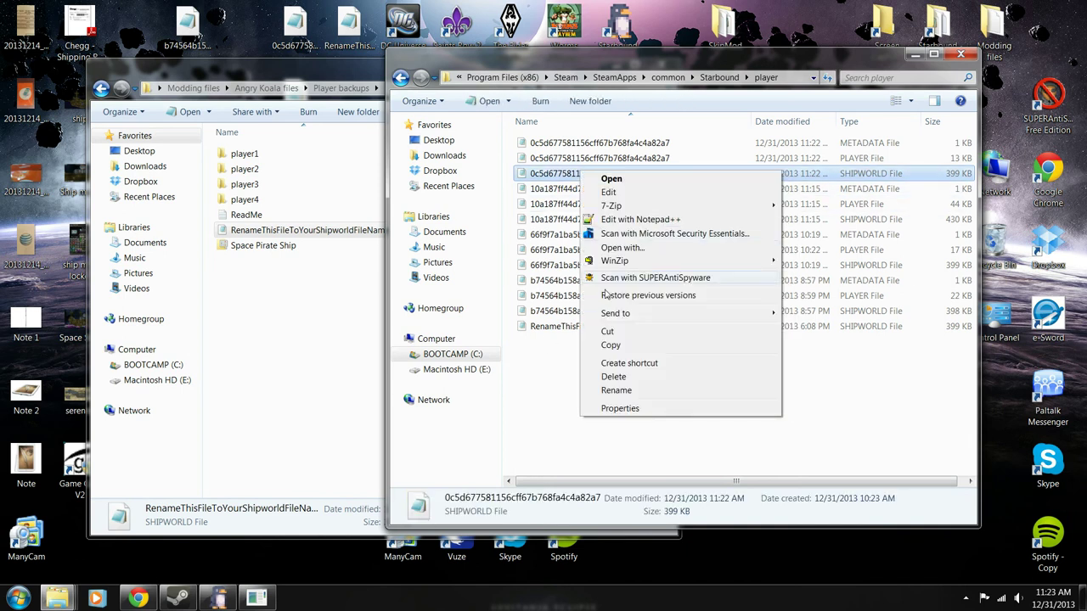
pyautogui.click(617, 391)
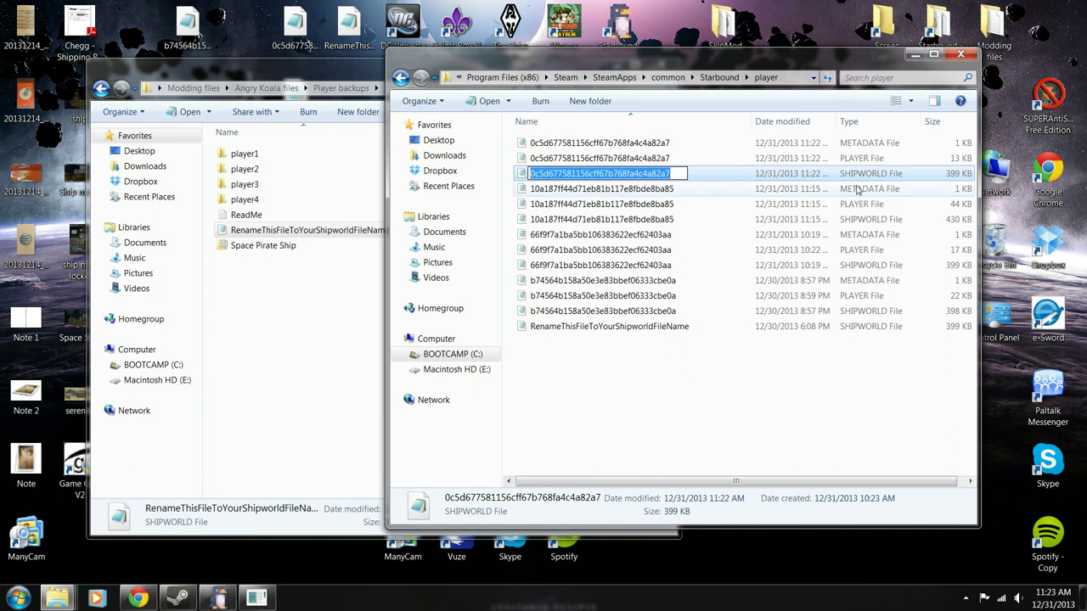
pyautogui.rightClick(626, 175)
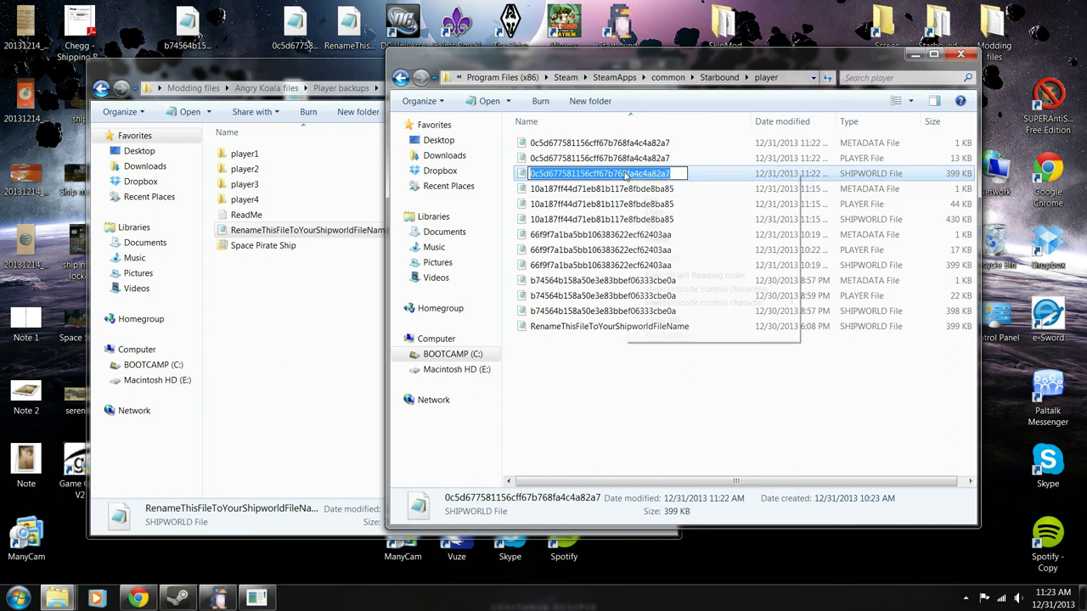
pyautogui.click(656, 212)
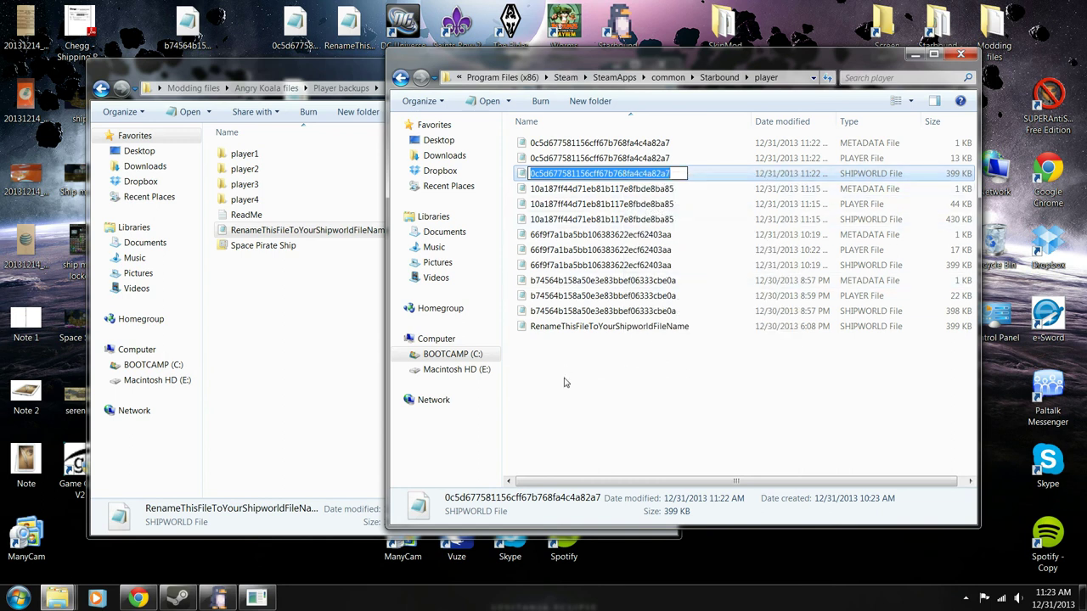
pyautogui.click(566, 381)
# Move the original 0c5d shipworld to the desktop, replacing the old copy, and give the pirate file its name.
pyautogui.moveTo(565, 174); pyautogui.dragTo(268, 40)
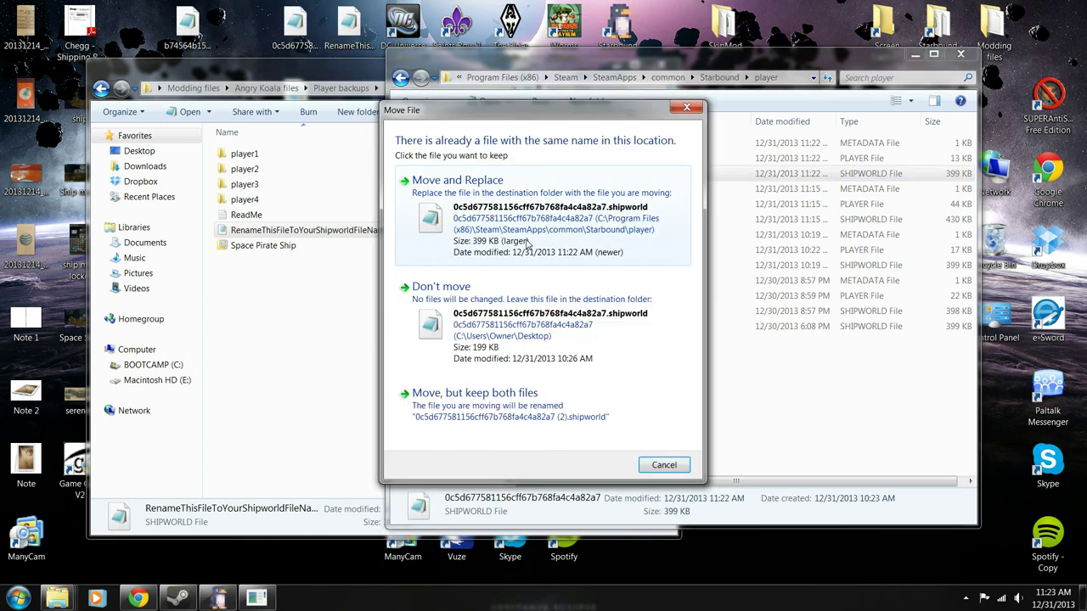
pyautogui.click(525, 232)
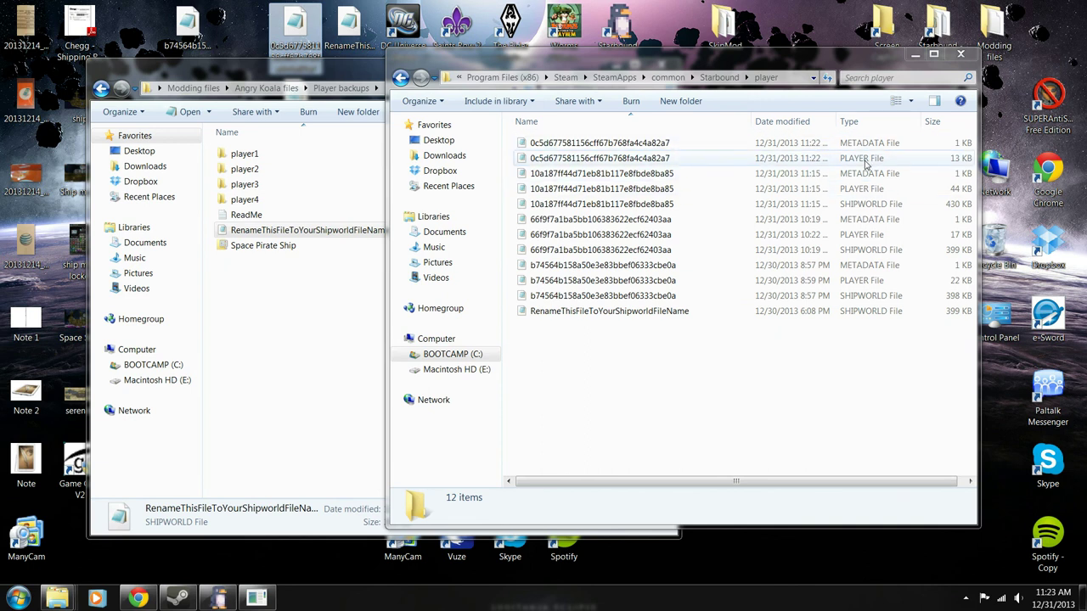
pyautogui.rightClick(641, 312)
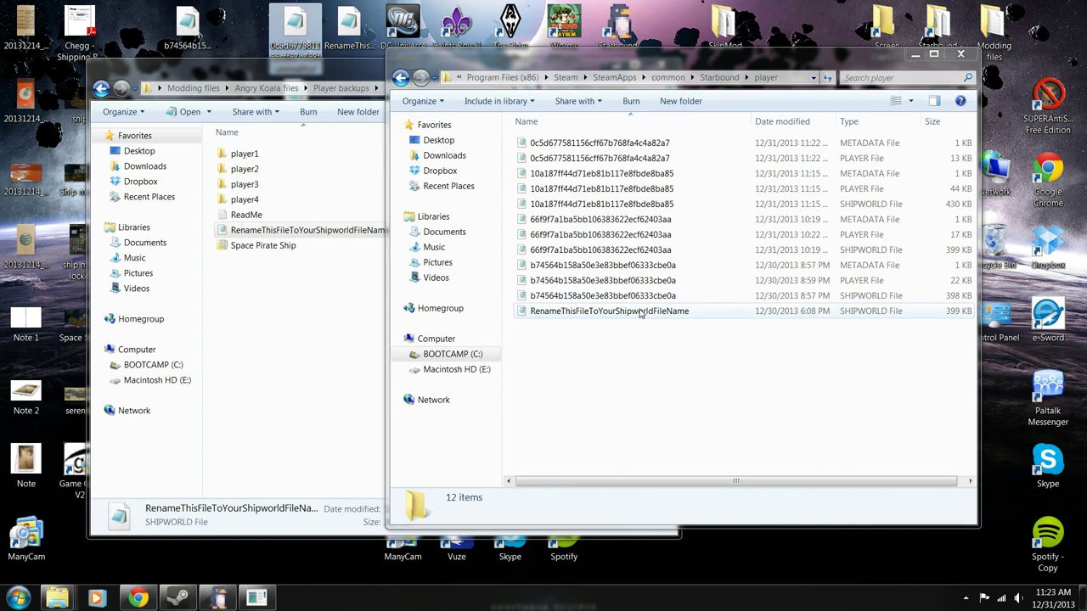
pyautogui.click(676, 529)
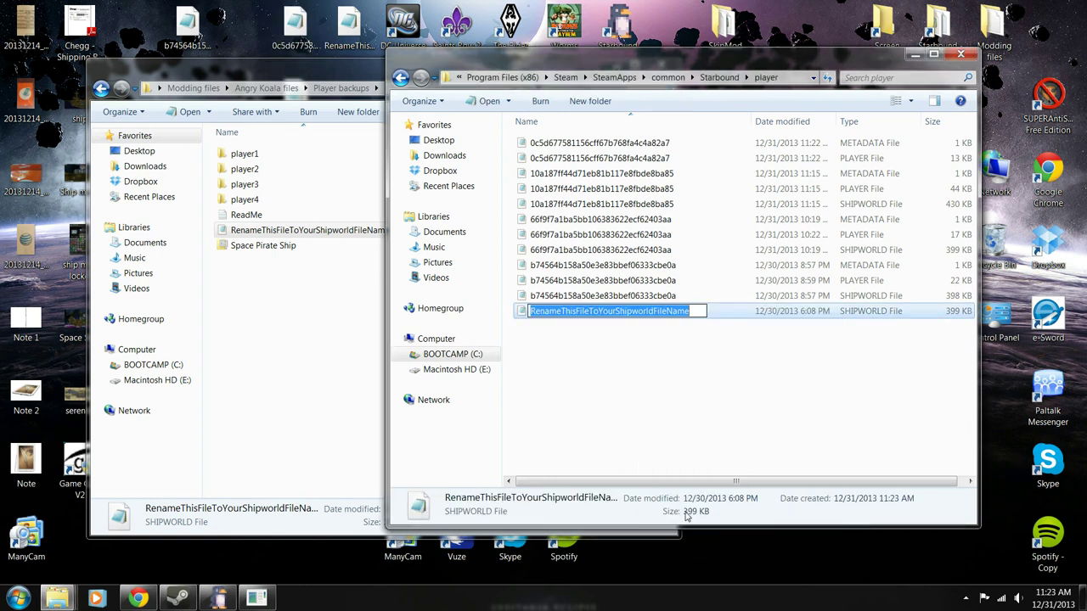
pyautogui.hotkey('ctrl', 'v')
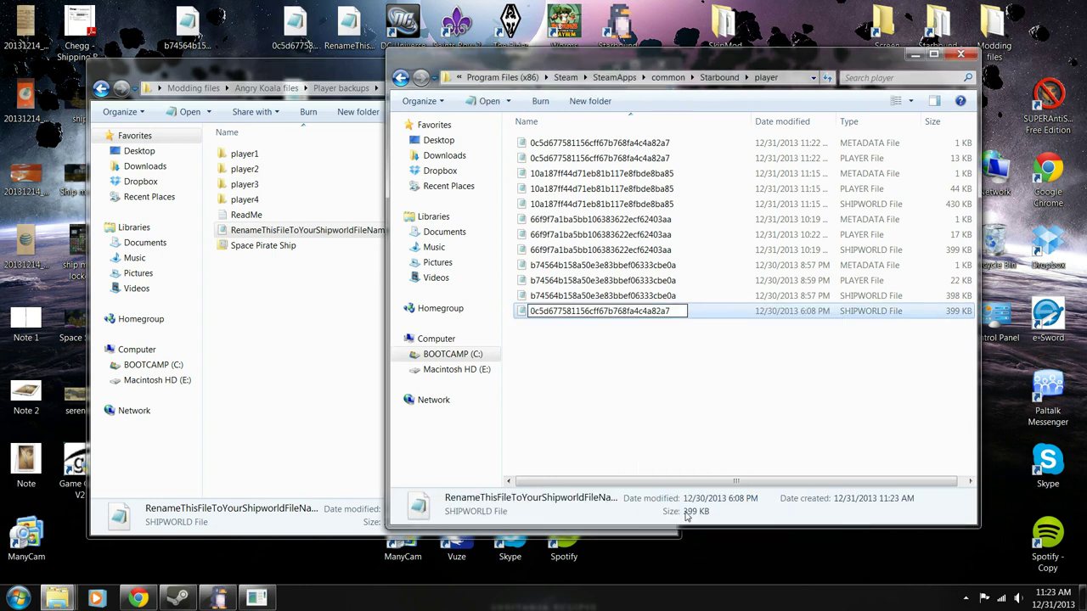
pyautogui.click(665, 394)
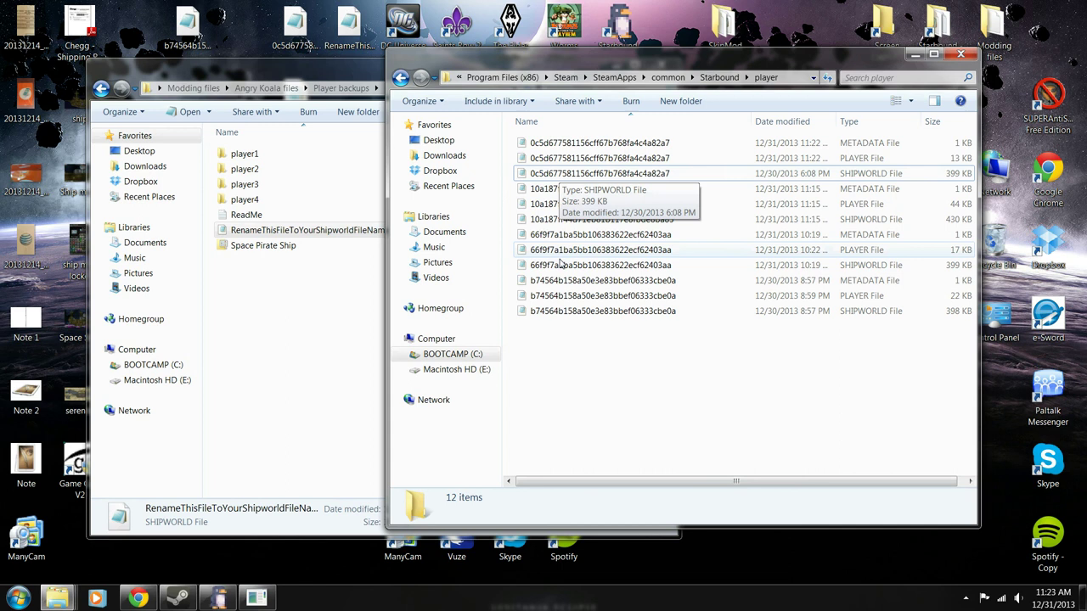
# Check the Player backups and player folder windows, then view Starbound and exit the game.
pyautogui.click(274, 311)
pyautogui.click(830, 412)
pyautogui.click(345, 406)
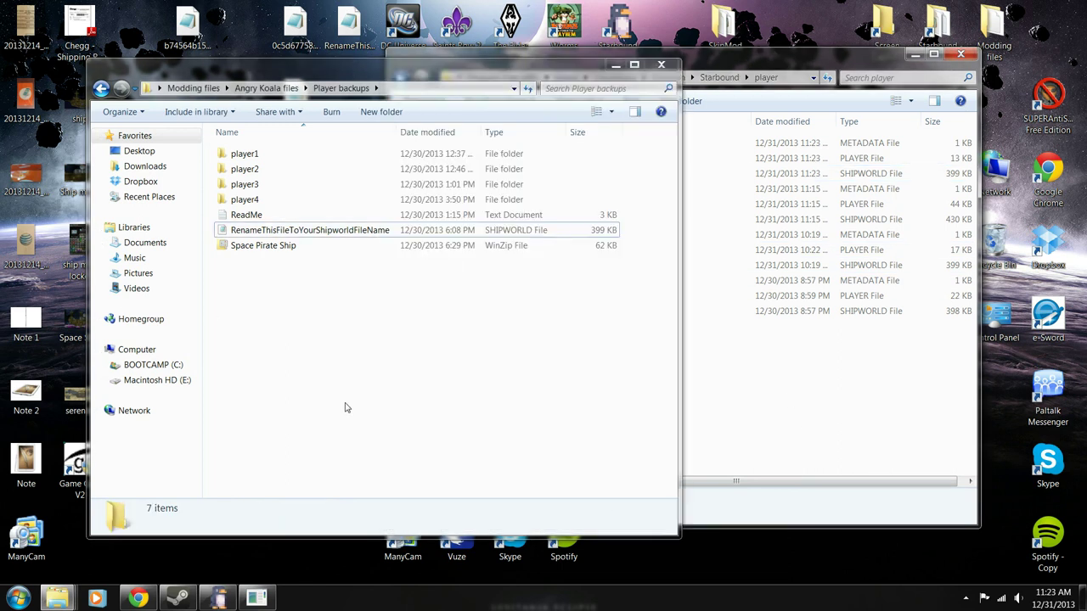
pyautogui.click(795, 429)
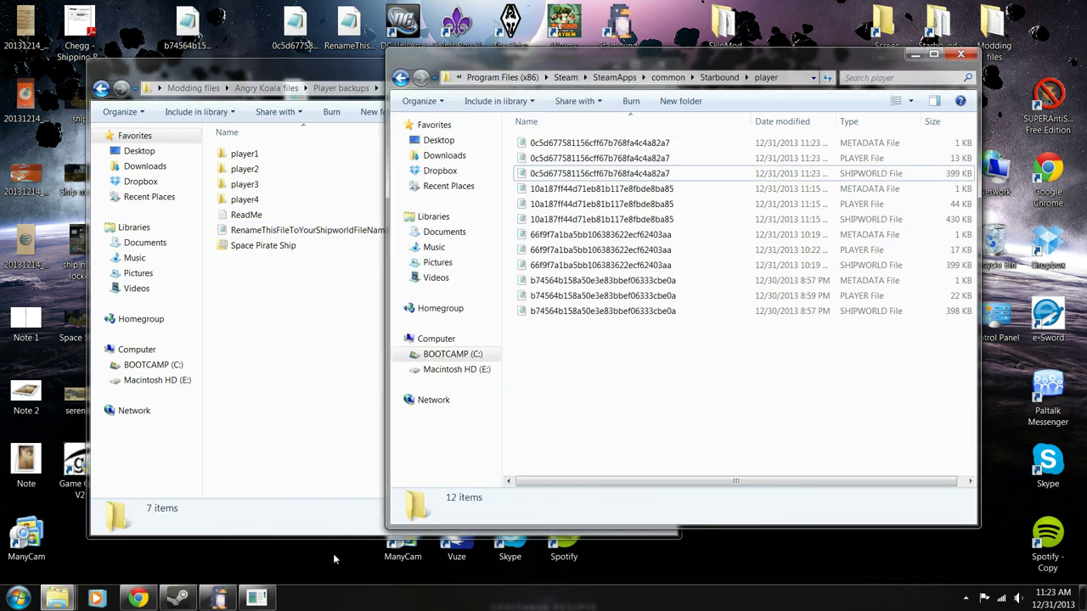
pyautogui.click(251, 602)
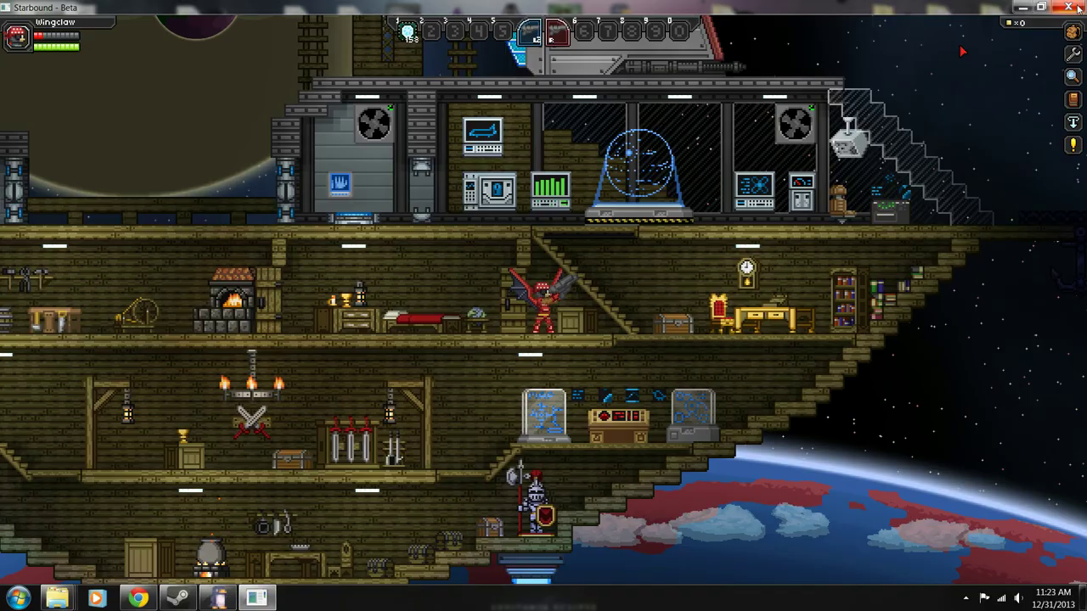
pyautogui.click(1079, 10)
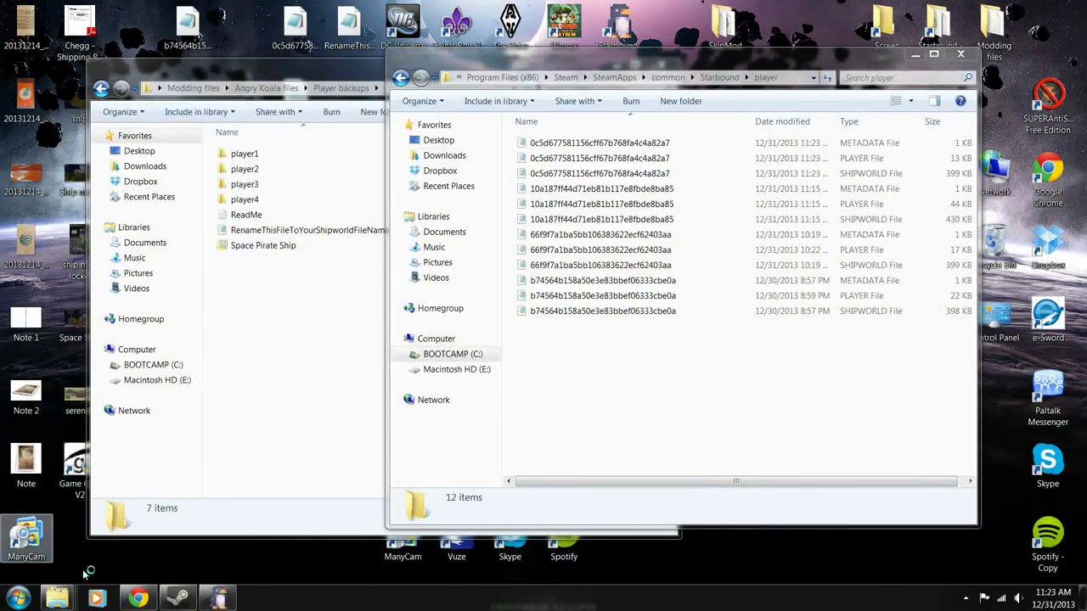